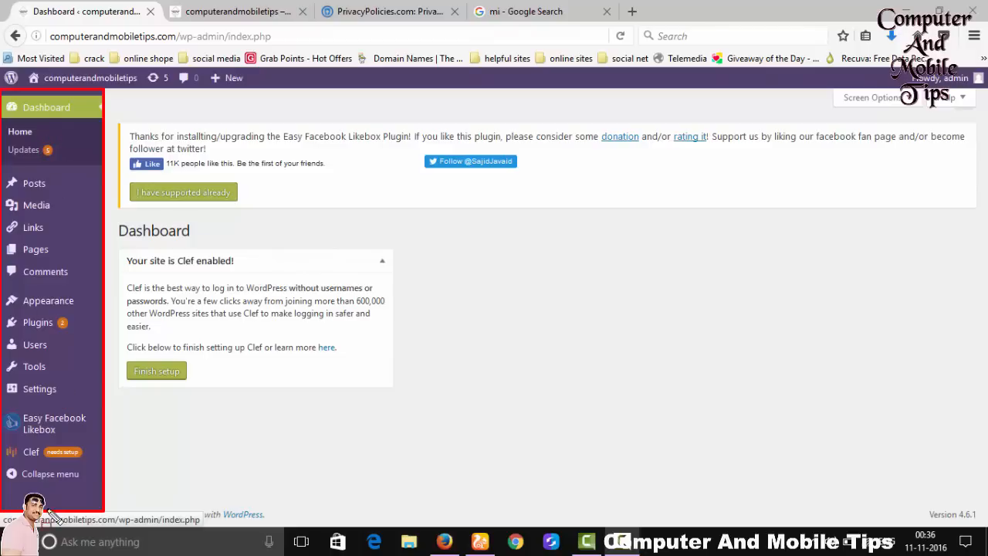
mouse_move(112, 105)
left_mouse_down()
mouse_move(255, 290)
mouse_move(985, 441)
left_mouse_up()
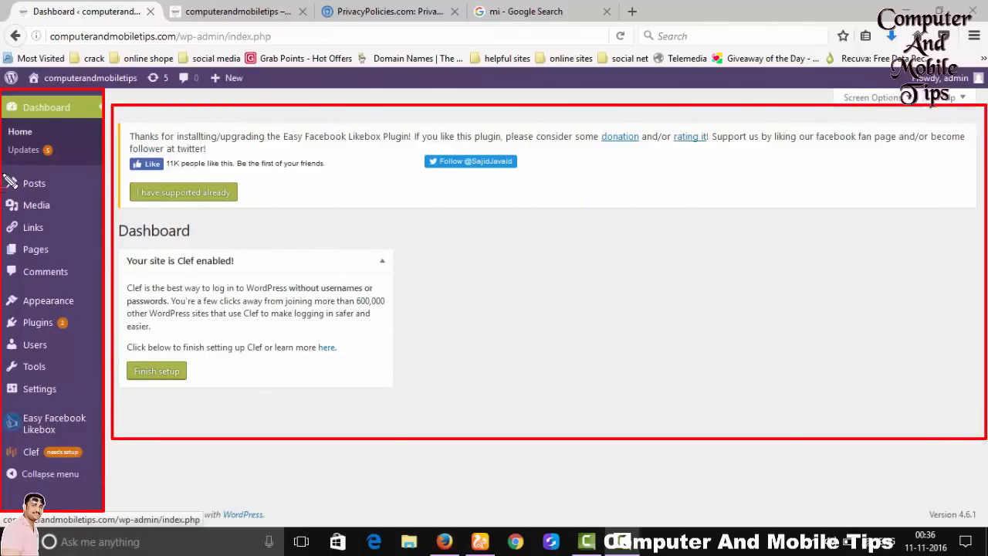
mouse_move(2, 163)
left_mouse_down()
mouse_move(63, 206)
mouse_move(110, 203)
left_mouse_up()
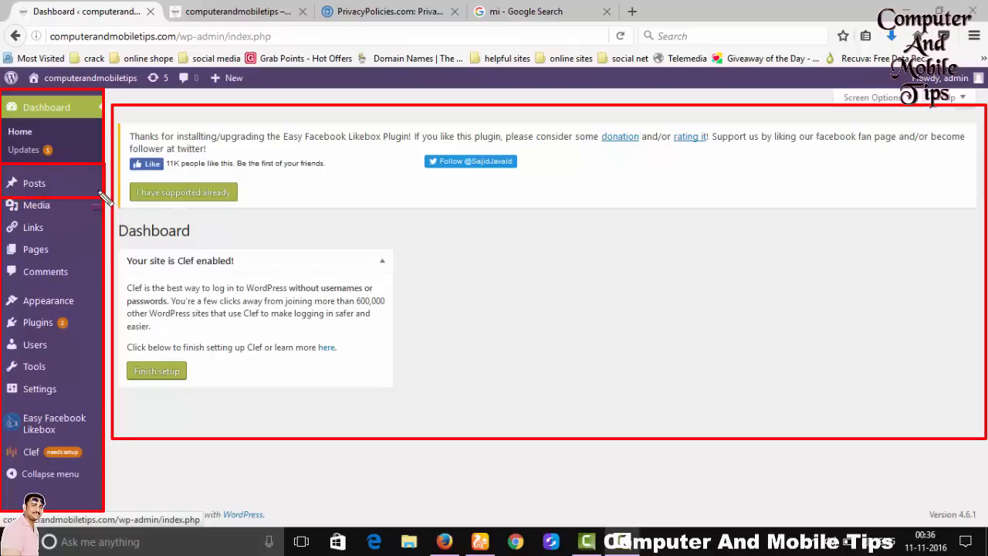
key("Escape")
mouse_move(61, 187)
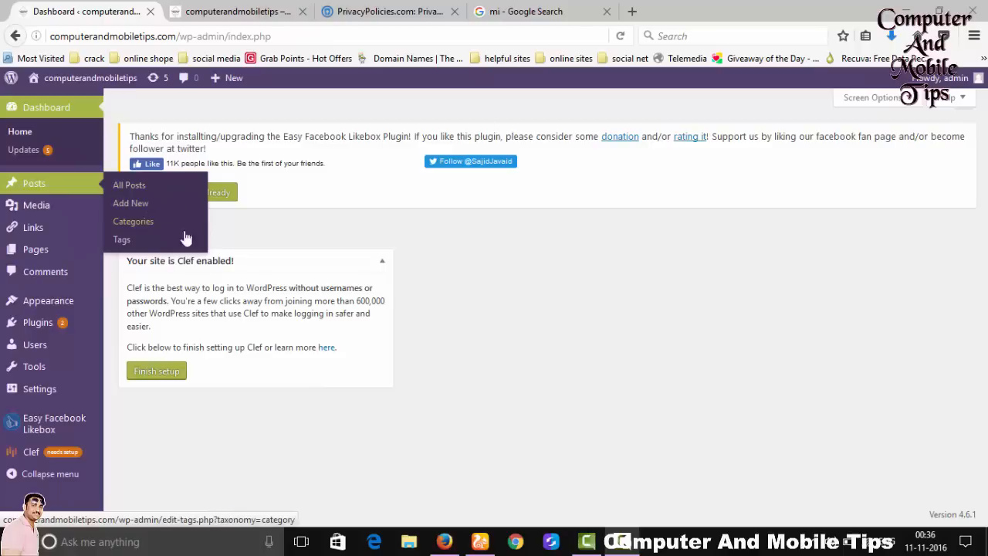
mouse_move(100, 169)
left_mouse_down()
mouse_move(128, 217)
mouse_move(210, 255)
left_mouse_up()
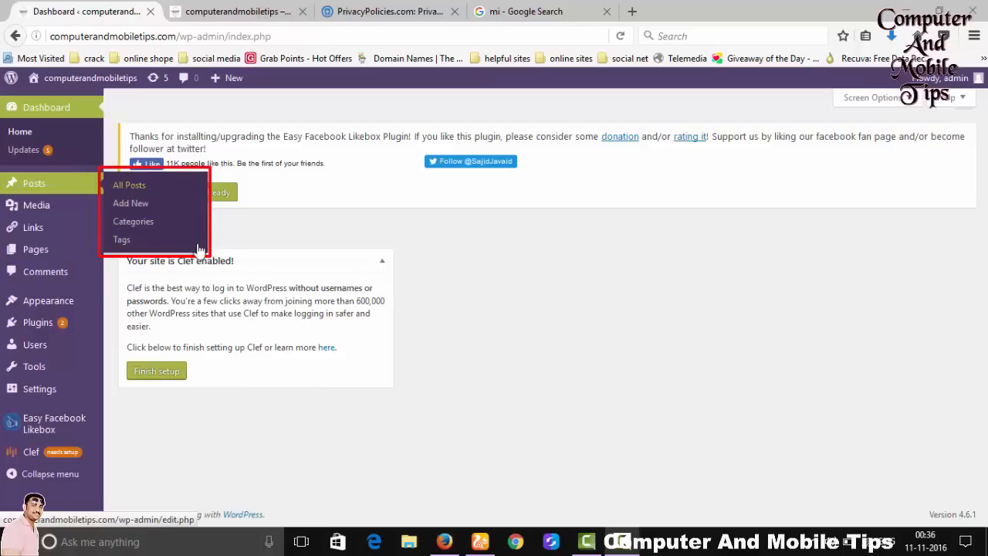
key("Escape")
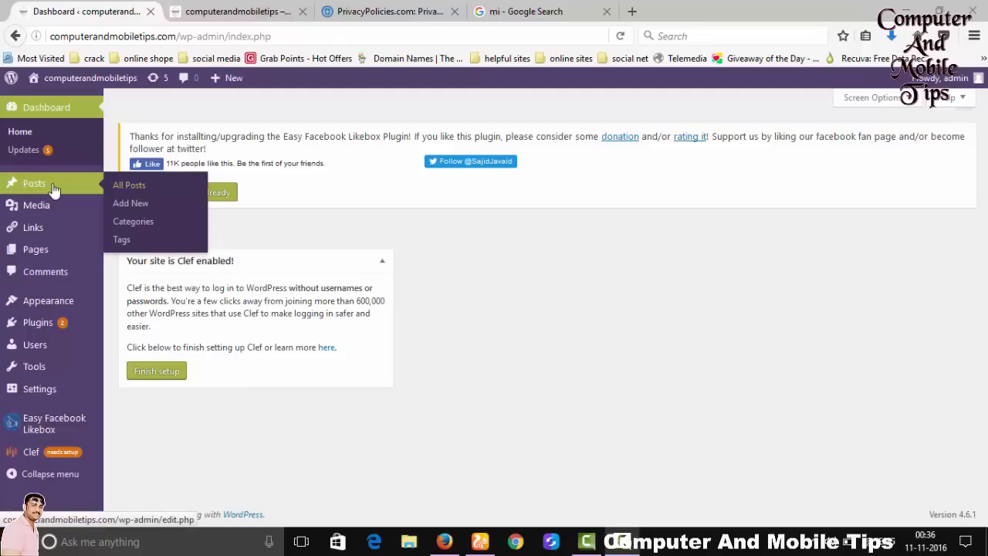
Step: Open the list of all posts and start a new post from it
left_click(132, 192)
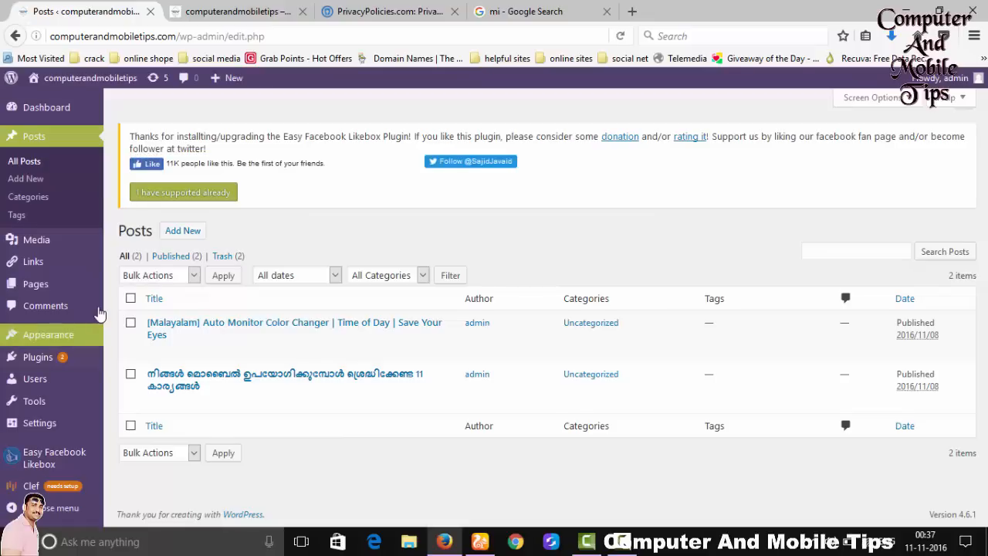
mouse_move(112, 290)
left_mouse_down()
mouse_move(170, 354)
mouse_move(706, 436)
mouse_move(980, 448)
left_mouse_up()
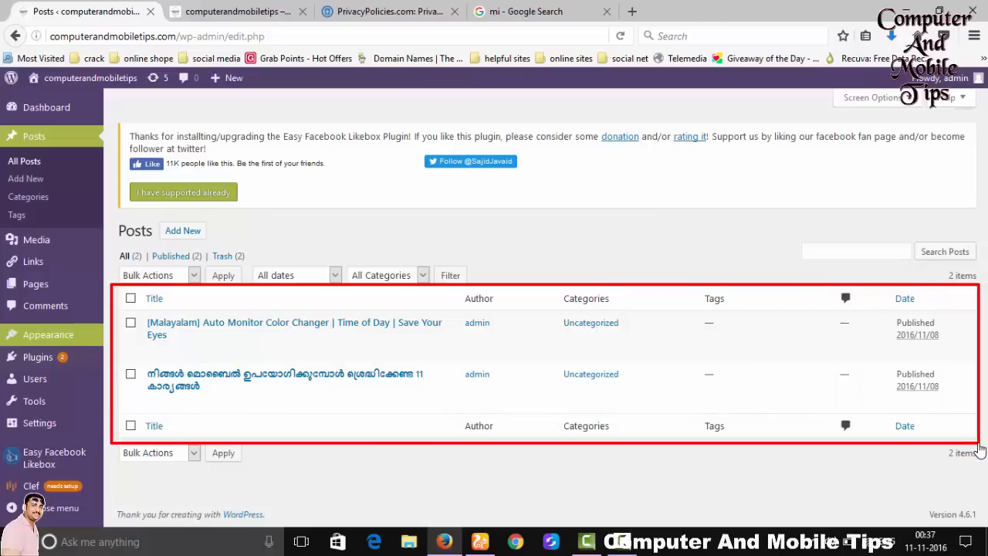
key("Escape")
left_click(190, 231)
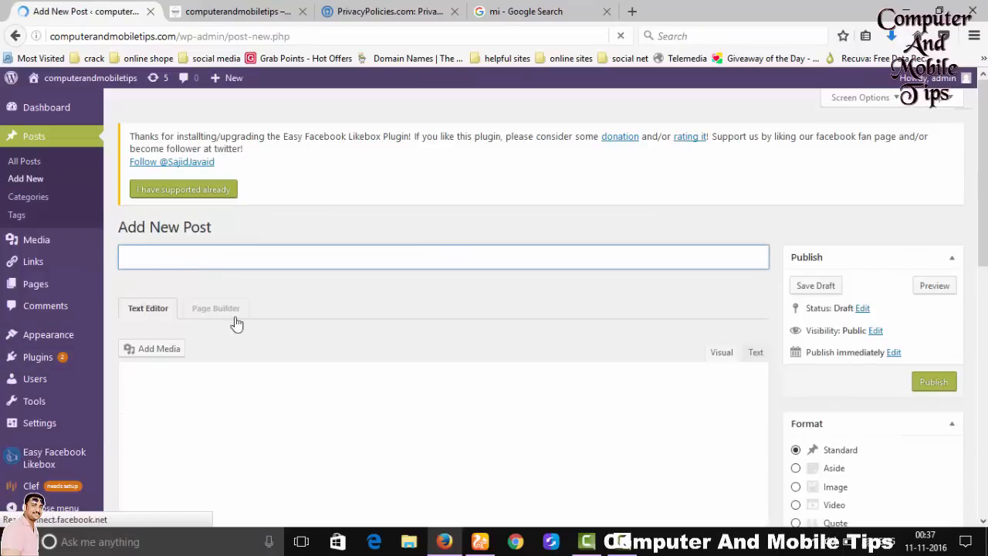
Step: Examine the new post's title field, content area, formatting tools and media option
scroll(271, 366, "down", 2)
scroll(275, 362, "down", 1)
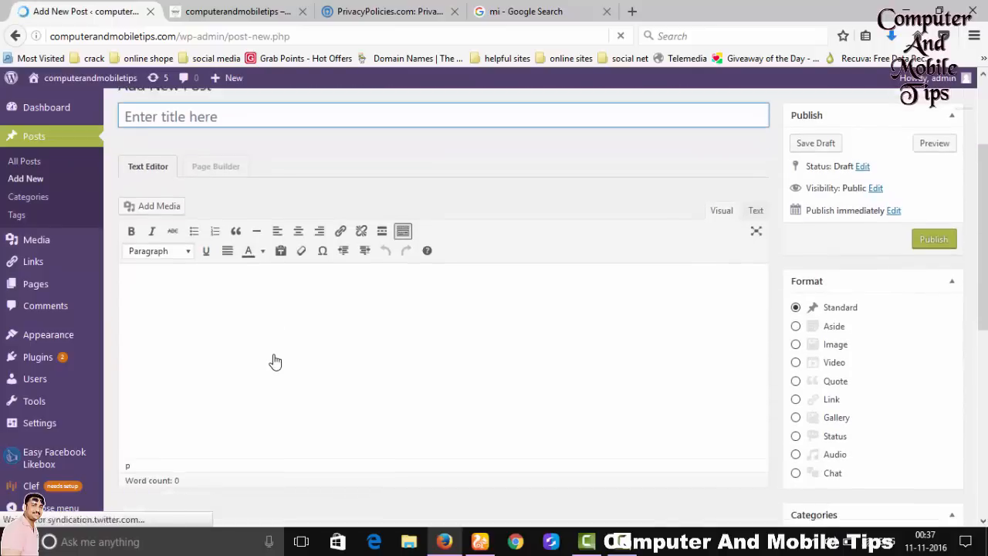
left_click(213, 127)
scroll(209, 131, "up", 1)
mouse_move(101, 138)
left_mouse_down()
mouse_move(116, 172)
mouse_move(445, 236)
mouse_move(786, 227)
left_mouse_up()
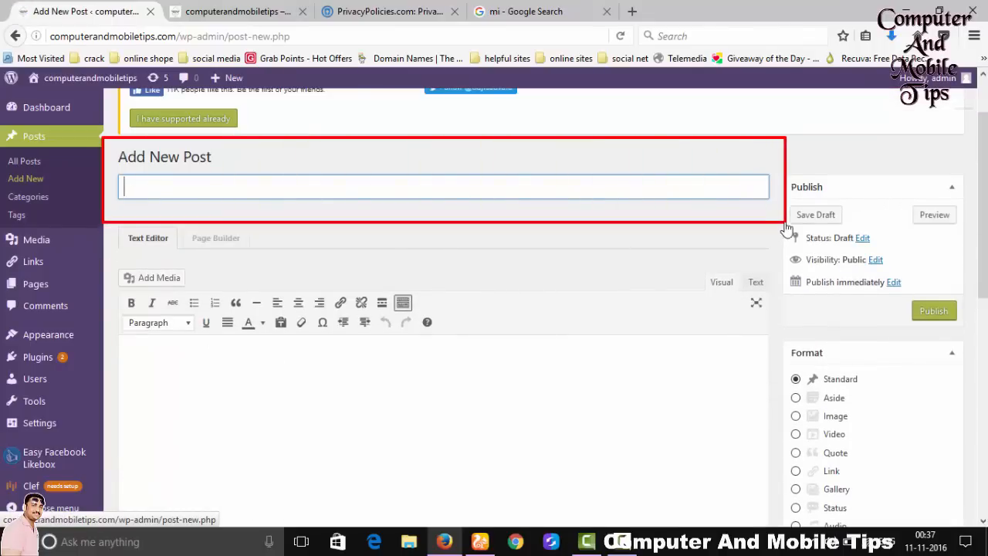
scroll(386, 316, "down", 3)
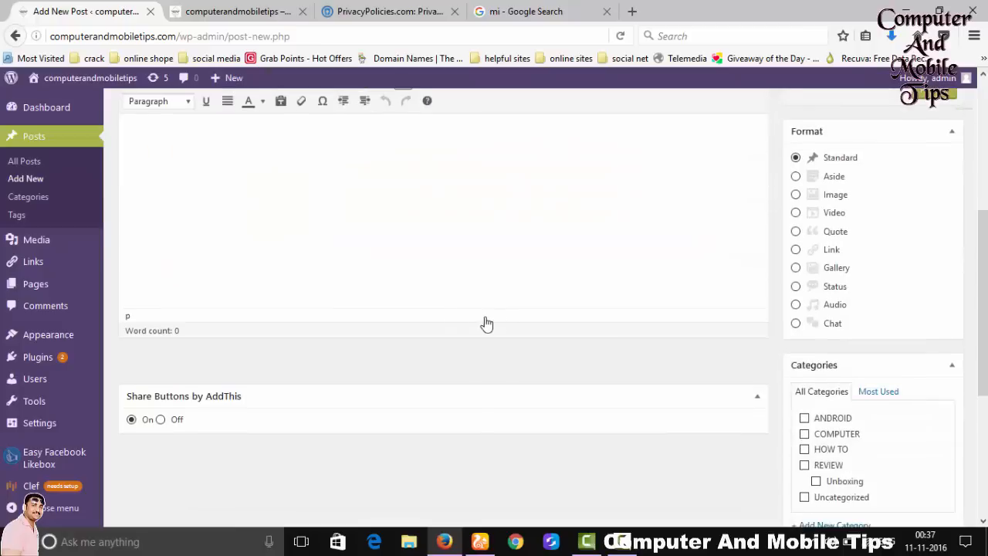
scroll(540, 332, "up", 1)
mouse_move(119, 189)
left_mouse_down()
mouse_move(551, 348)
mouse_move(794, 379)
mouse_move(771, 401)
left_mouse_up()
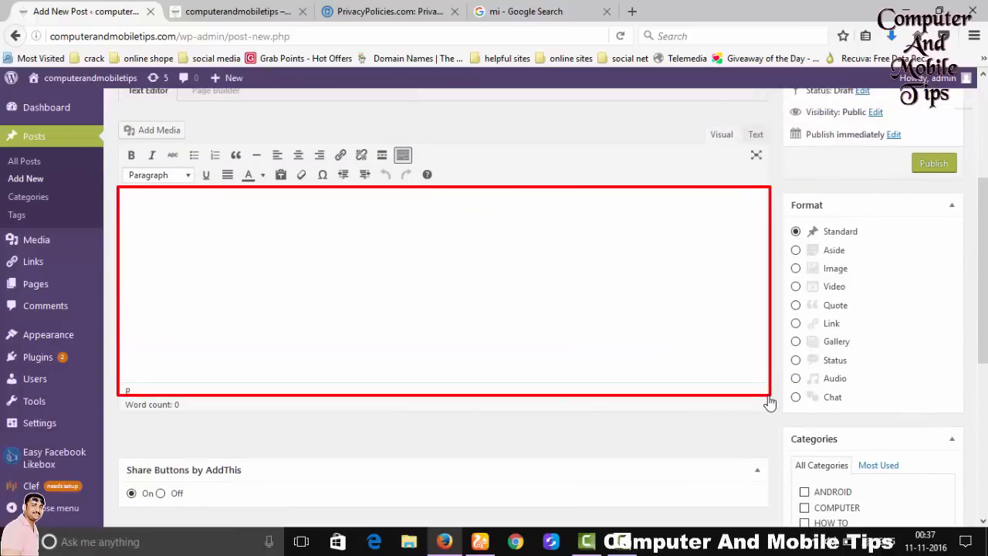
left_click_drag(145, 203, 246, 262)
mouse_move(252, 205)
left_mouse_down()
mouse_move(579, 373)
mouse_move(759, 388)
left_mouse_up()
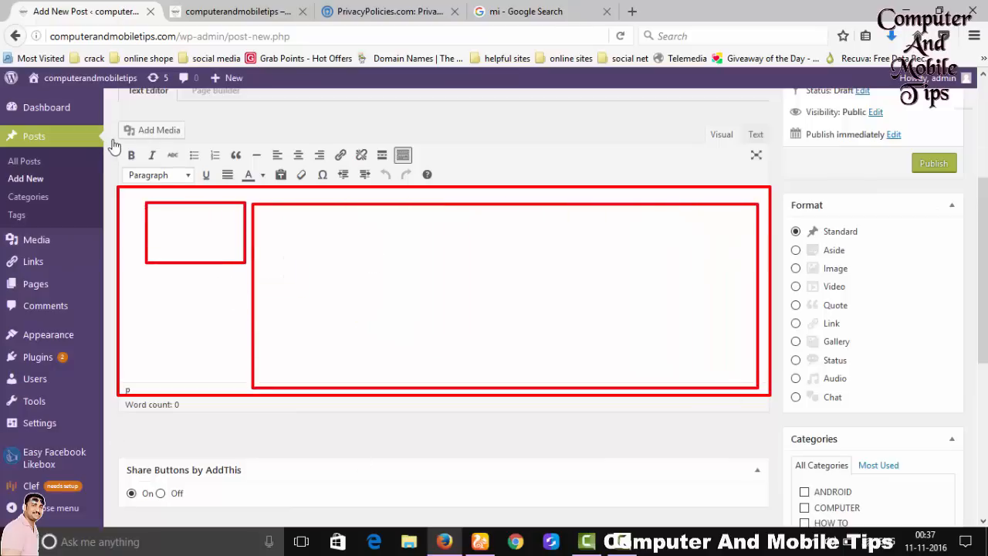
mouse_move(111, 140)
left_mouse_down()
mouse_move(126, 180)
mouse_move(465, 192)
left_mouse_up()
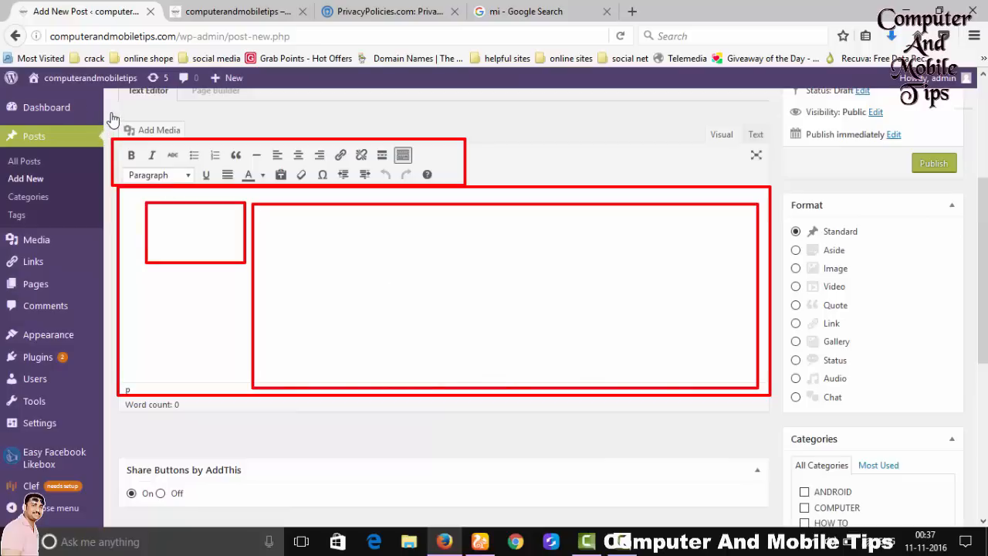
mouse_move(110, 112)
left_mouse_down()
mouse_move(127, 145)
mouse_move(223, 145)
mouse_move(211, 146)
left_mouse_up()
key("Escape")
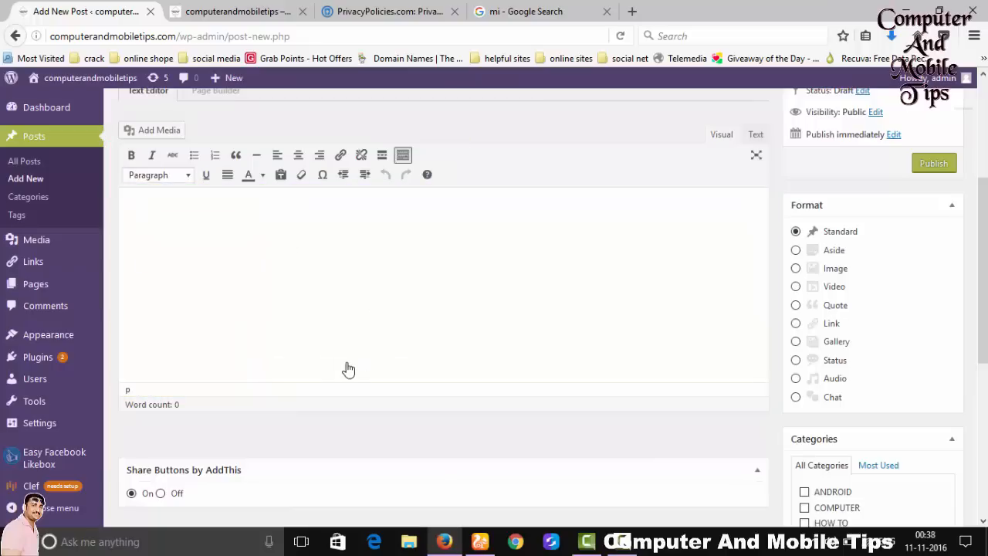
scroll(47, 249, "up", 2)
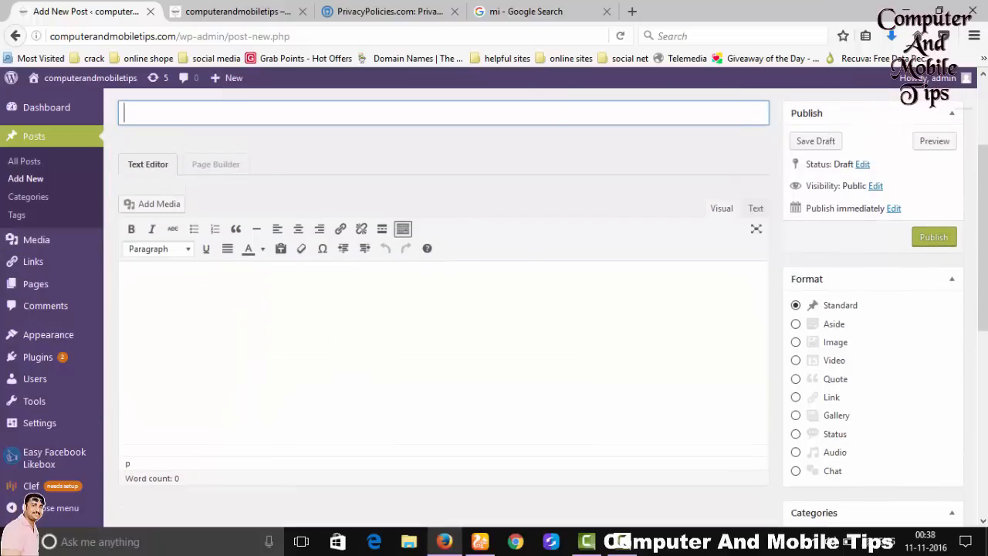
scroll(284, 267, "up", 2)
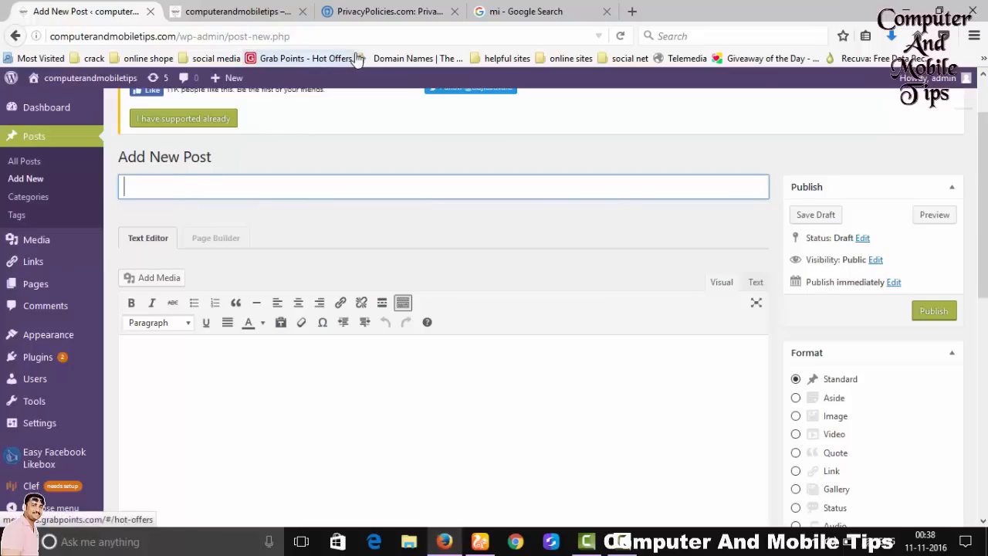
Step: Enter "mi max" as the title of the new post
type("mi max")
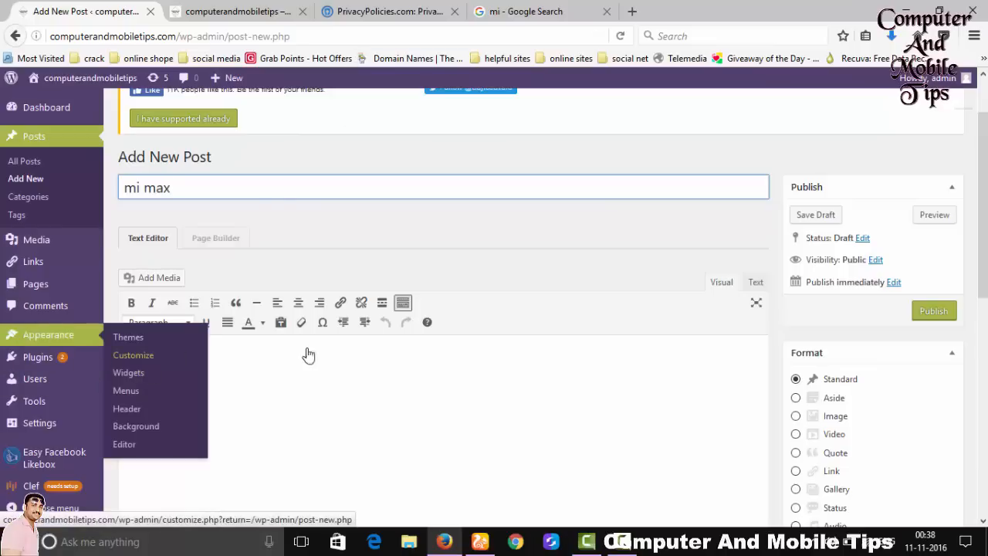
left_click(320, 158)
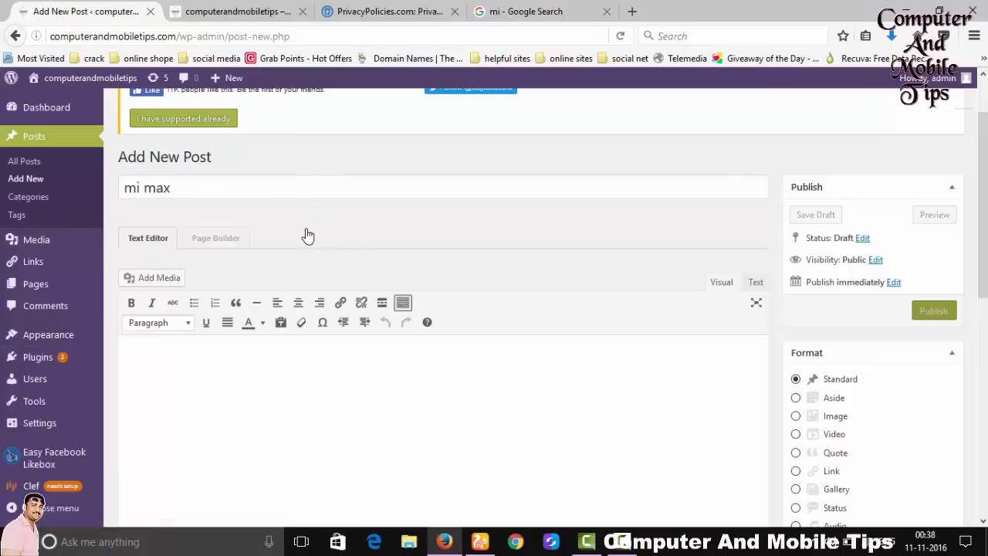
Step: Upload the image file "unnamed" from the Desktop and insert it into the post's content
scroll(307, 236, "down", 2)
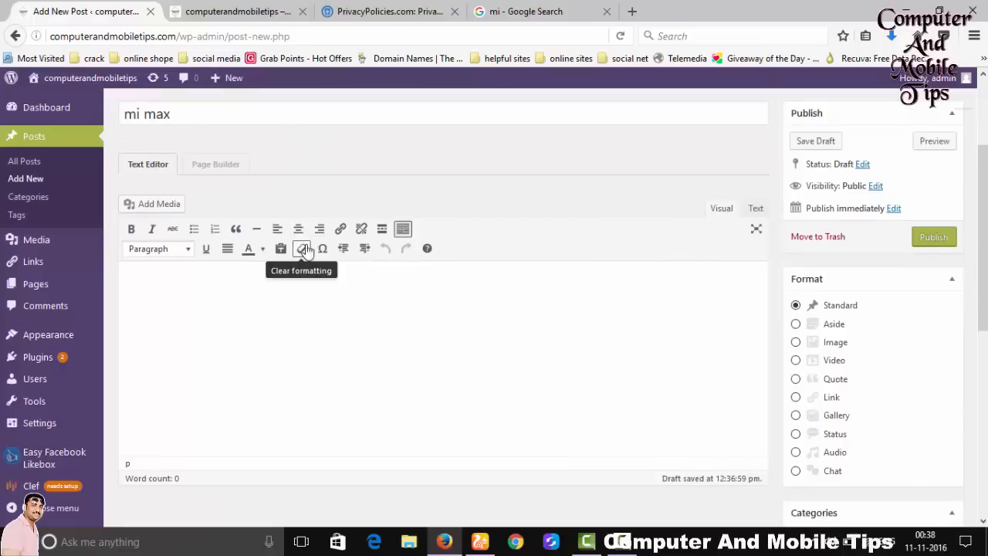
left_click(169, 207)
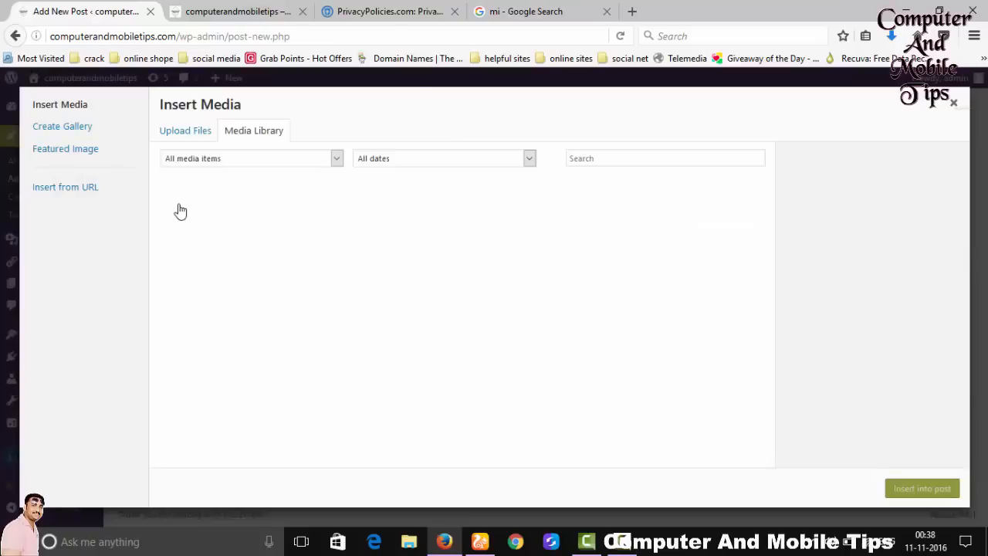
left_click(188, 133)
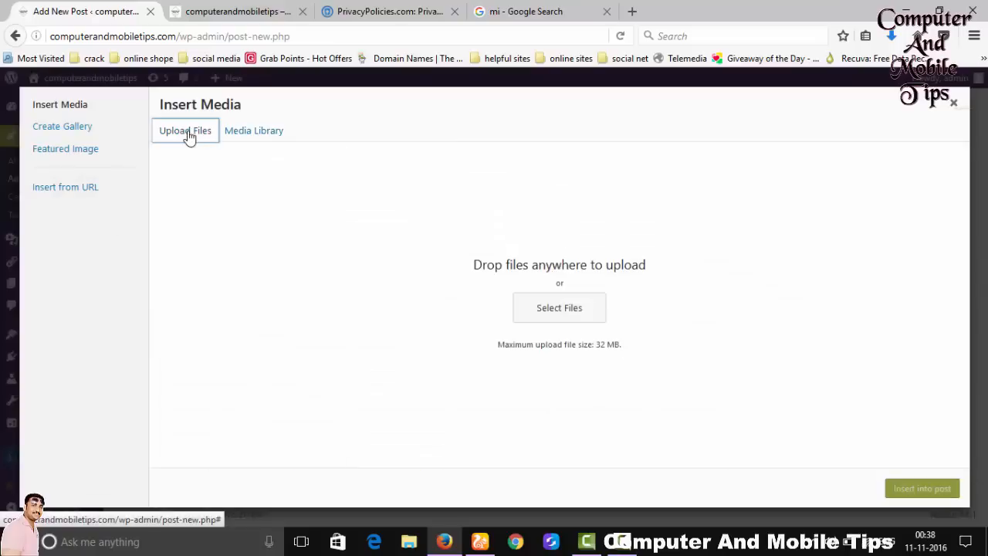
left_click(567, 319)
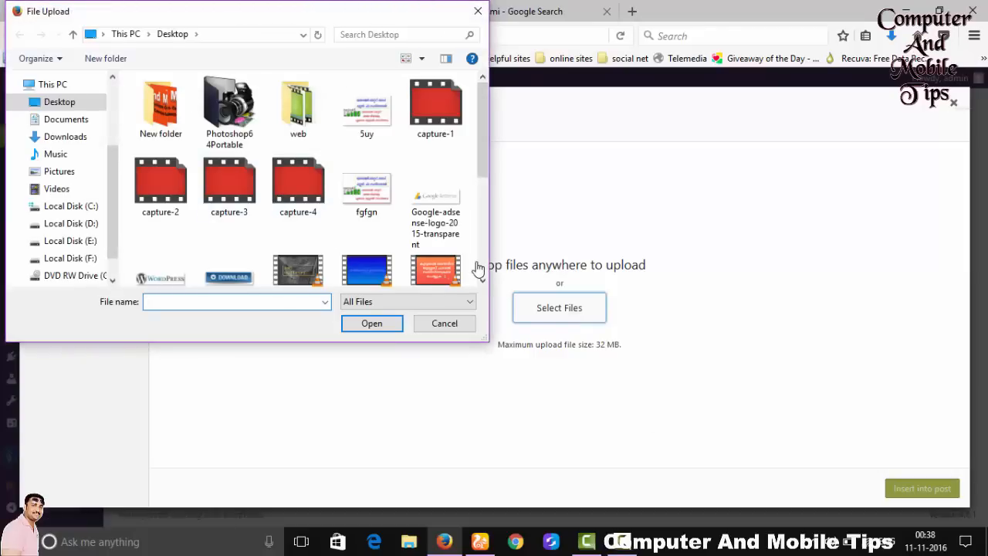
scroll(417, 244, "down", 5)
left_click(454, 174)
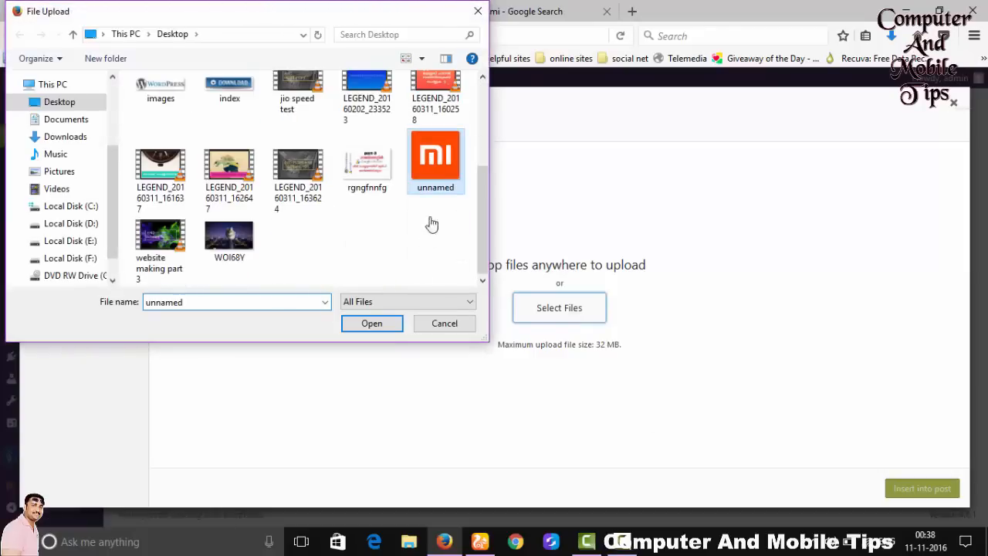
left_click(380, 326)
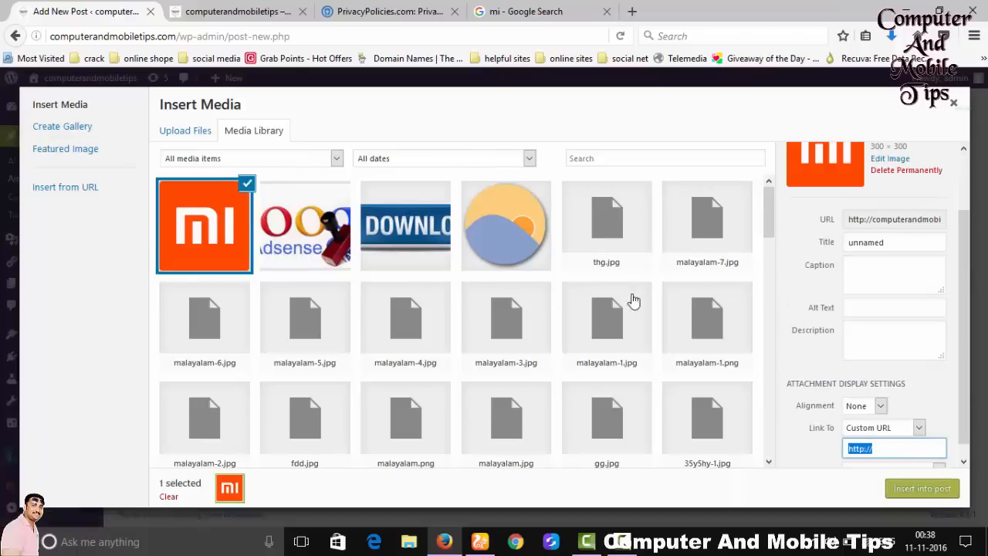
scroll(920, 432, "up", 1)
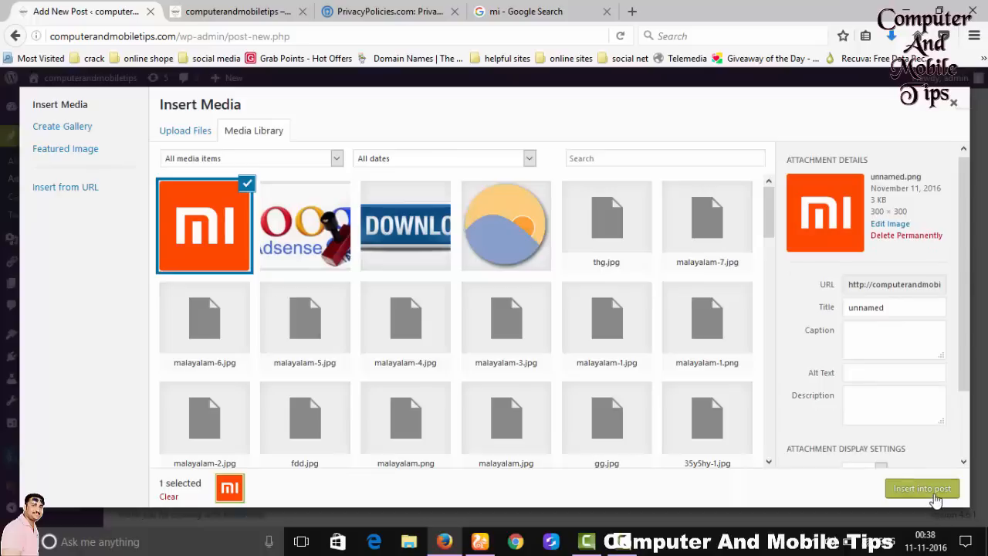
left_click(940, 496)
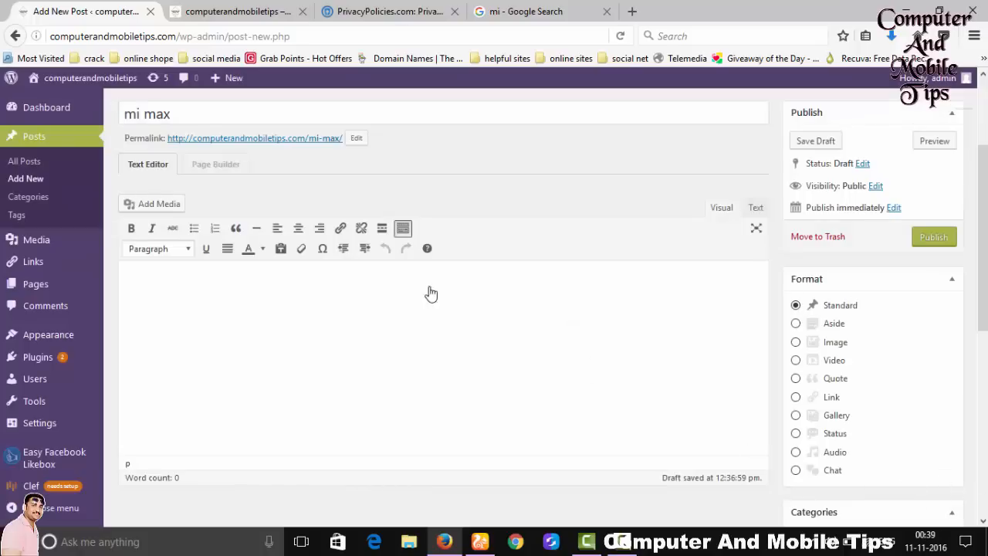
Step: Give the inserted Mi logo image the caption "mi max" in its image details
scroll(415, 348, "down", 2)
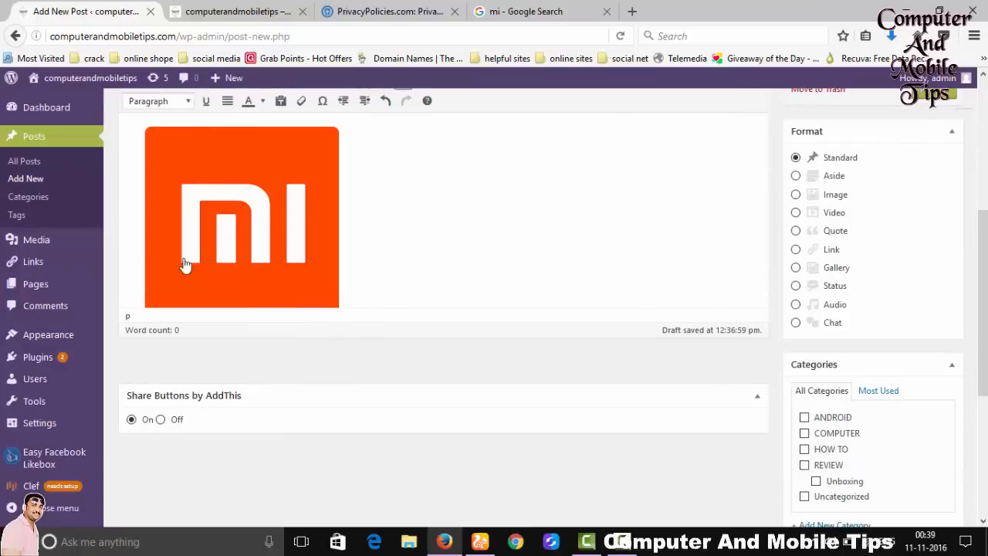
scroll(280, 270, "down", 1)
scroll(247, 209, "up", 2)
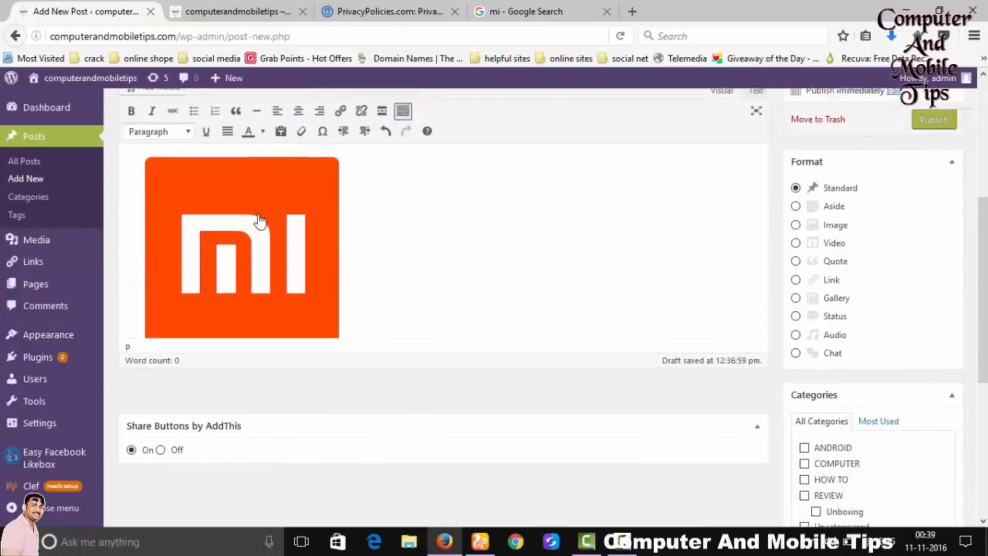
scroll(259, 222, "up", 1)
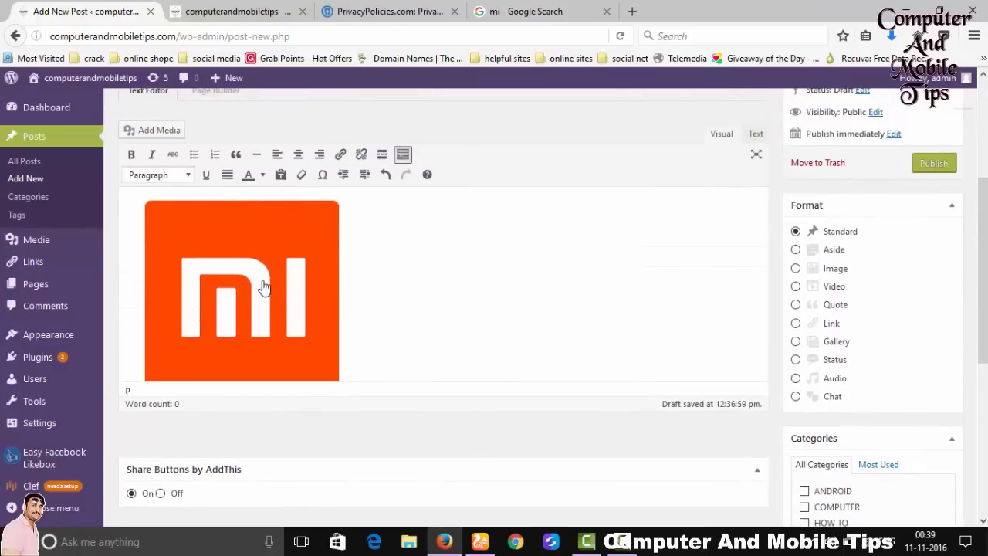
left_click(223, 269)
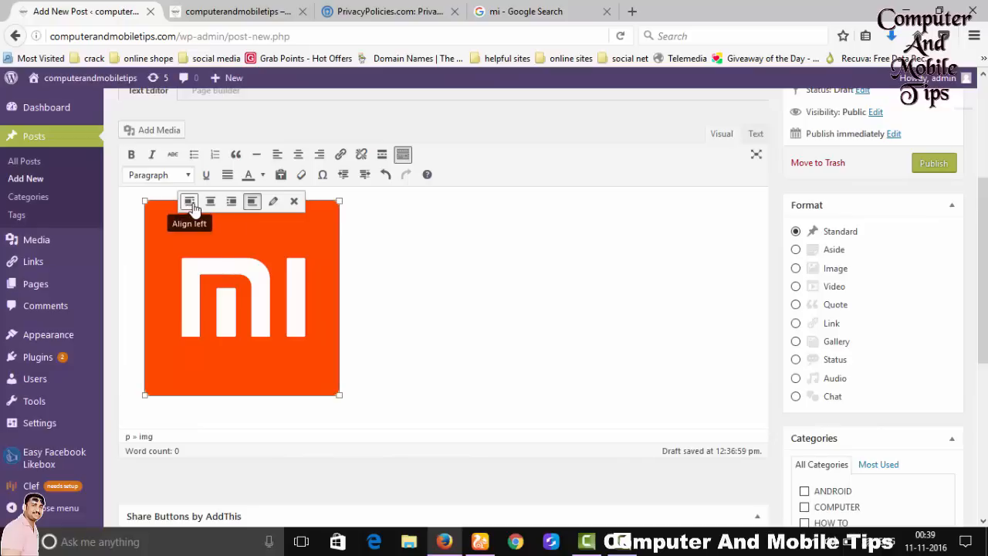
left_click(274, 204)
left_click(268, 152)
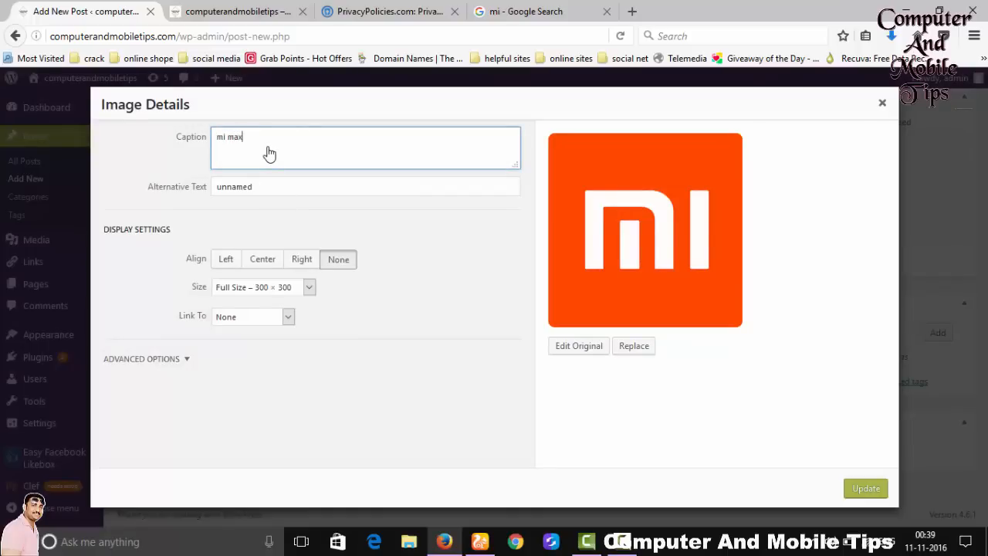
left_click(865, 488)
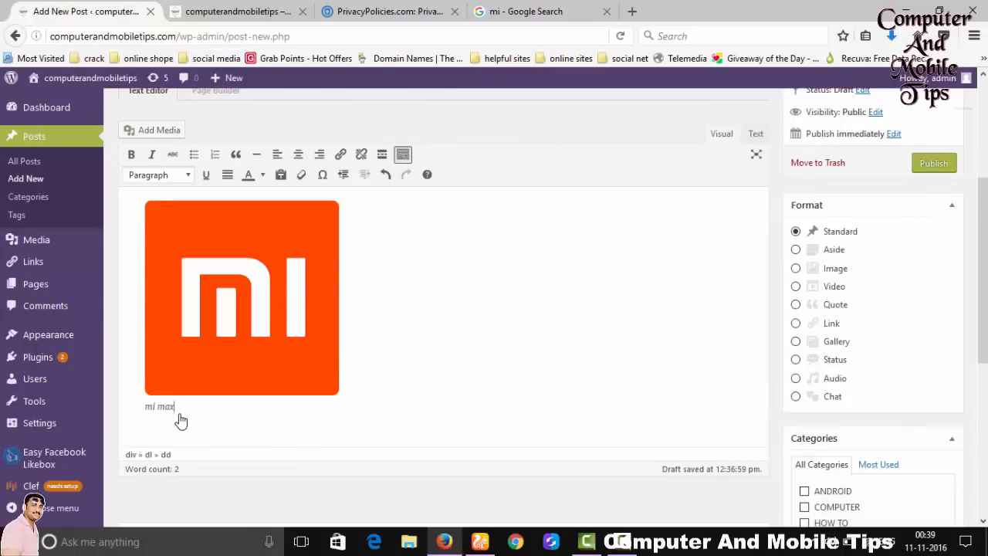
Step: Align the captioned Mi logo image to the center of the post
left_click(247, 269)
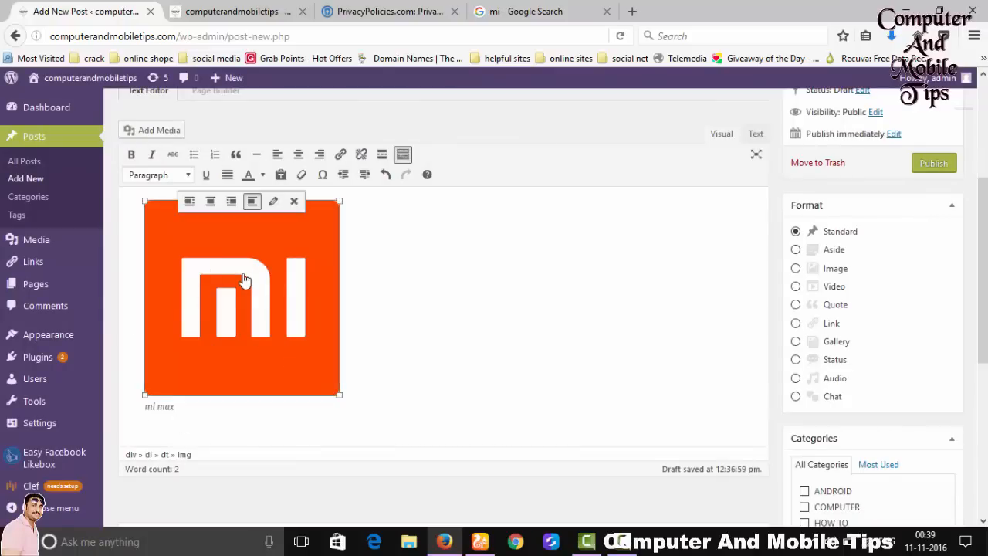
left_click(210, 201)
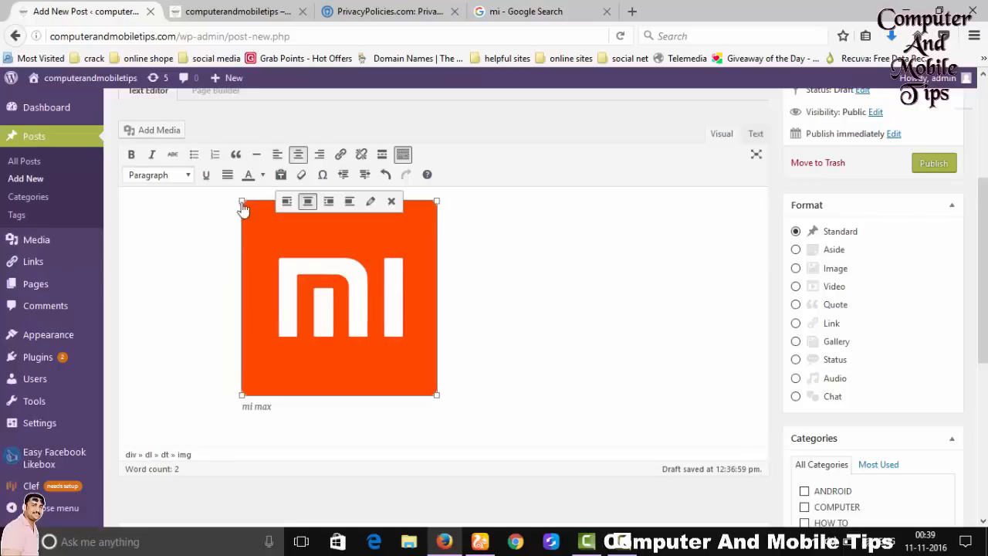
Step: Try other alignments on the captioned Mi logo image, including right and none, and settle on left alignment
left_click(328, 202)
left_click(444, 201)
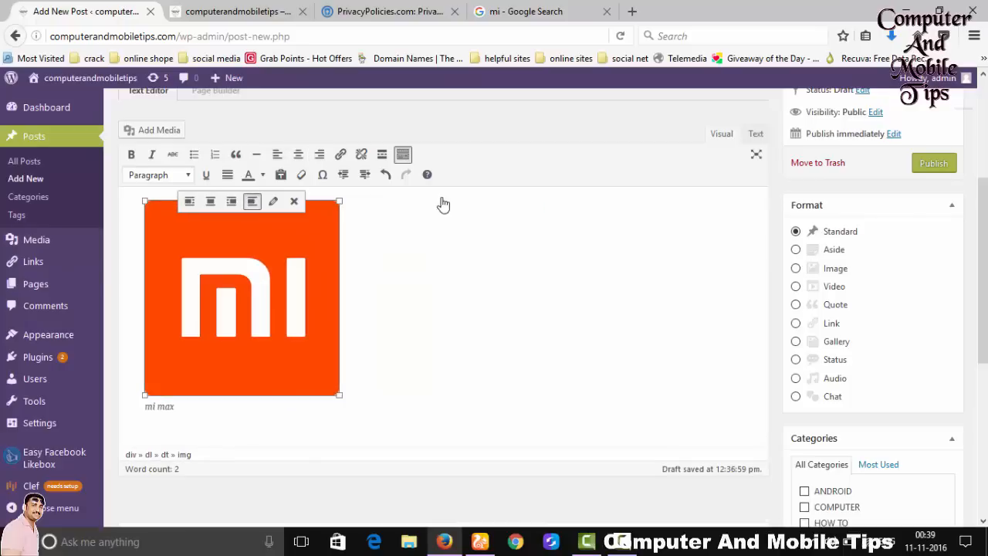
left_click(190, 201)
left_click(220, 203)
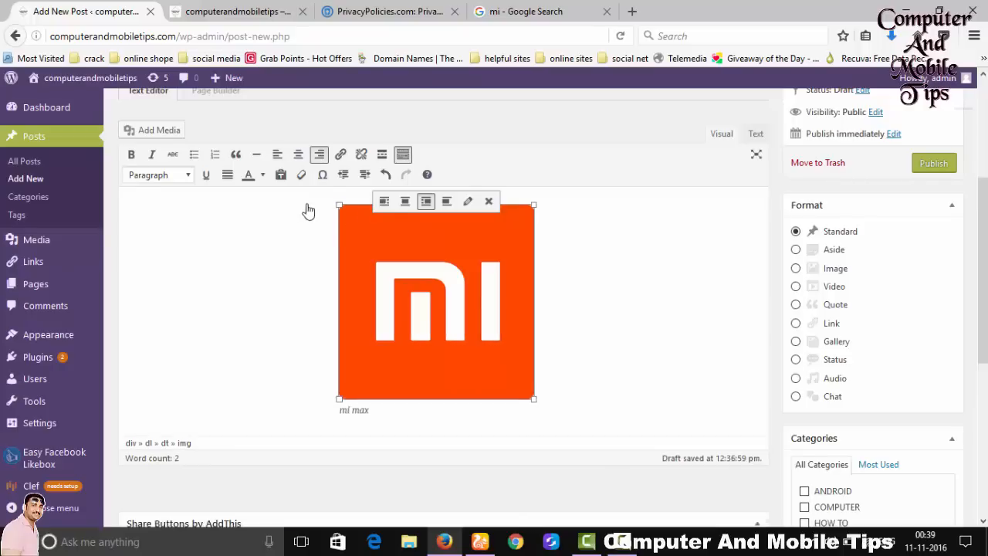
left_click(383, 202)
left_click(380, 383)
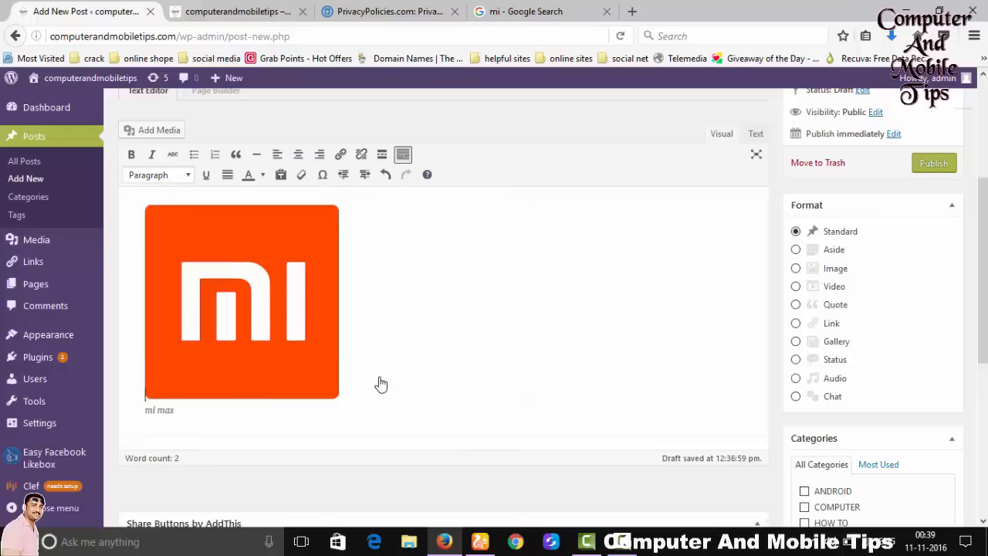
Step: Shrink the Mi logo image proportionally to a thumbnail about 30% of its inserted size
scroll(190, 315, "down", 2)
left_click(190, 315)
scroll(231, 336, "up", 1)
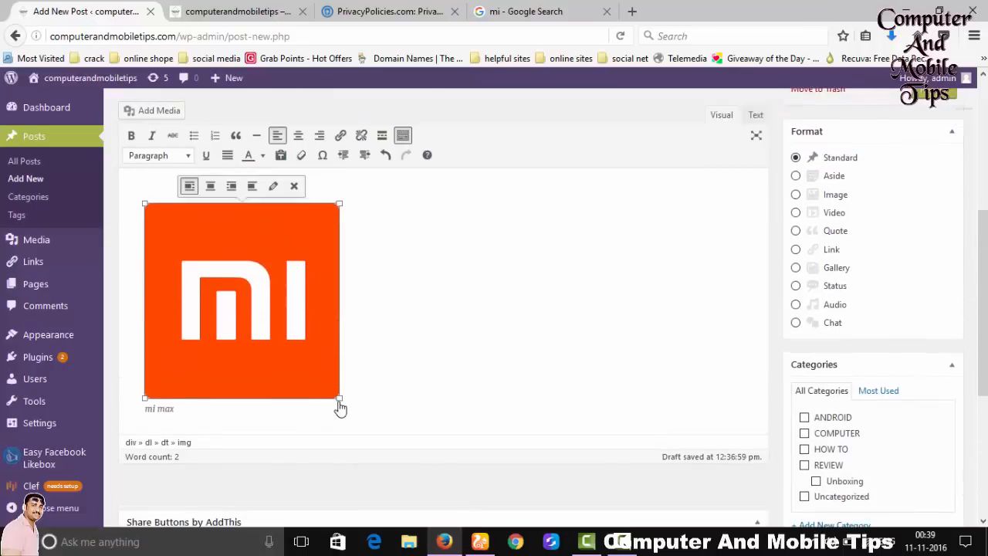
left_click_drag(340, 400, 206, 261)
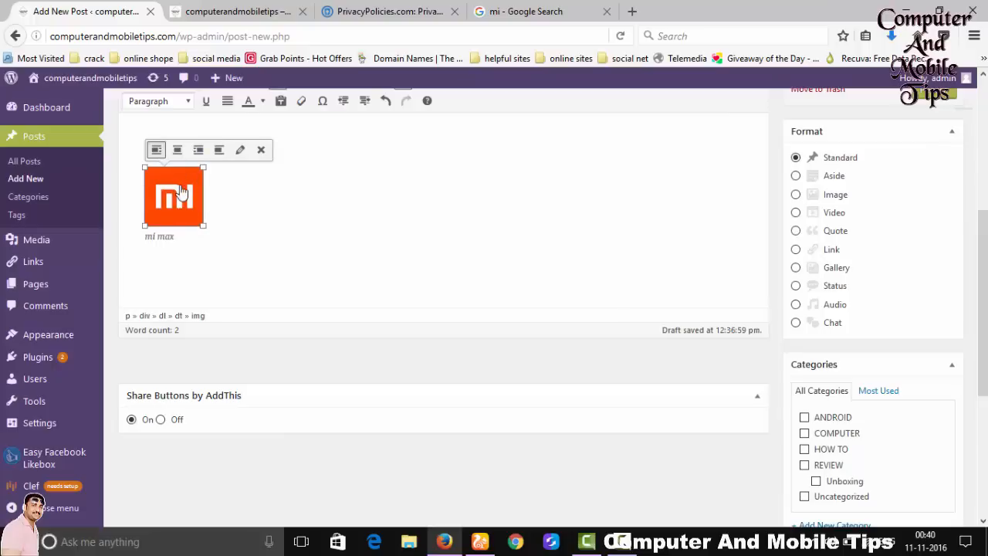
Step: Write "mi max" beside the Mi logo image and "computerandmobiletips" beneath it, and start a new paragraph
left_click_drag(184, 197, 166, 139)
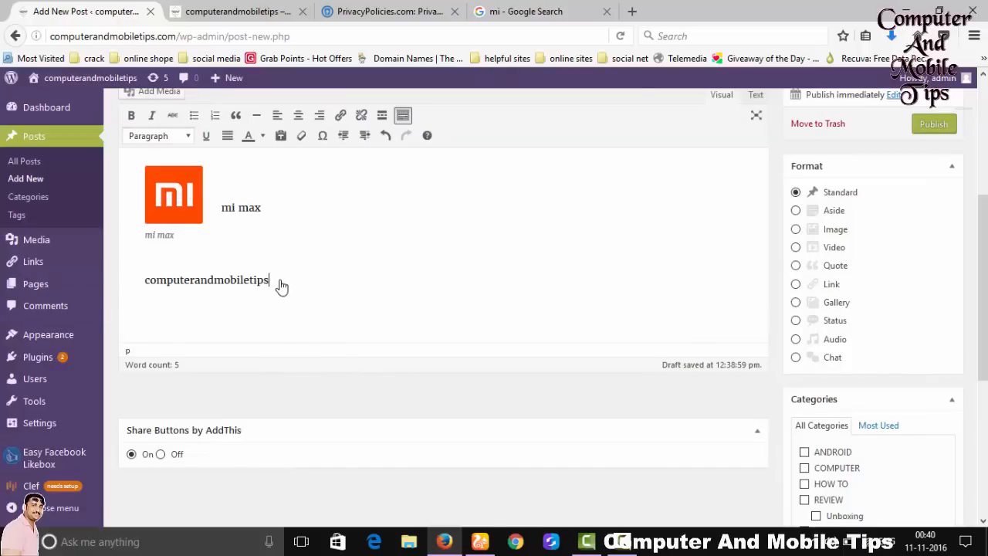
key("Return")
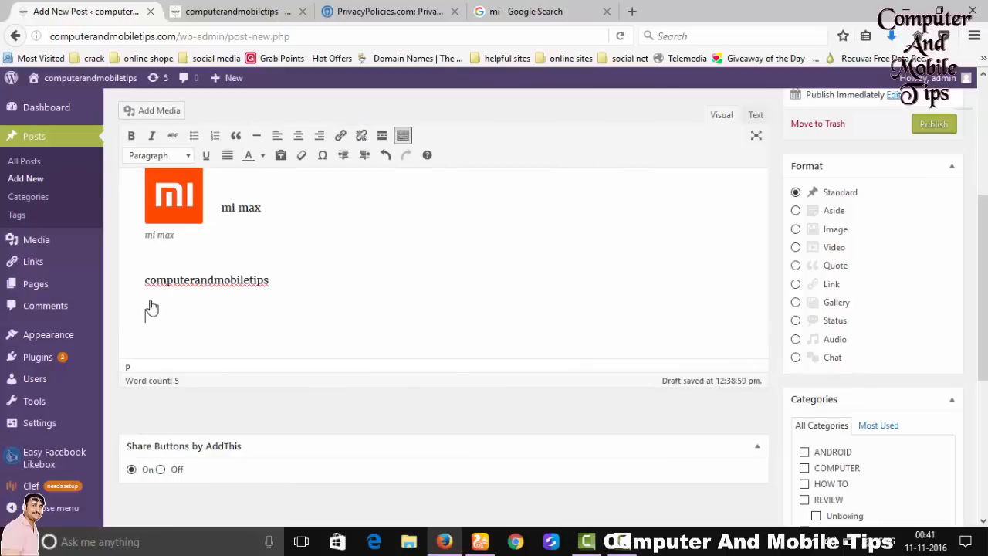
right_click(151, 328)
left_click(176, 379)
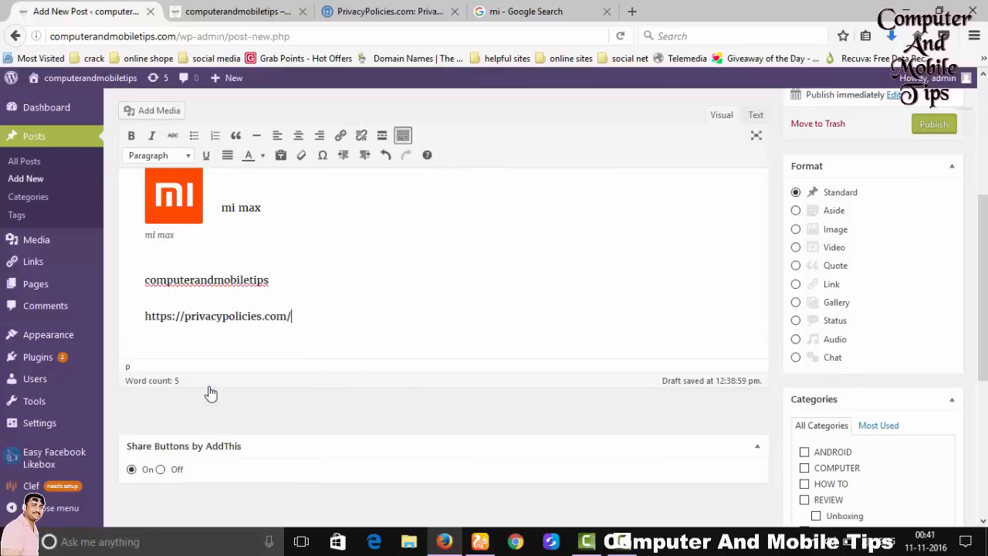
left_click_drag(309, 325, 4, 324)
key("BackSpace")
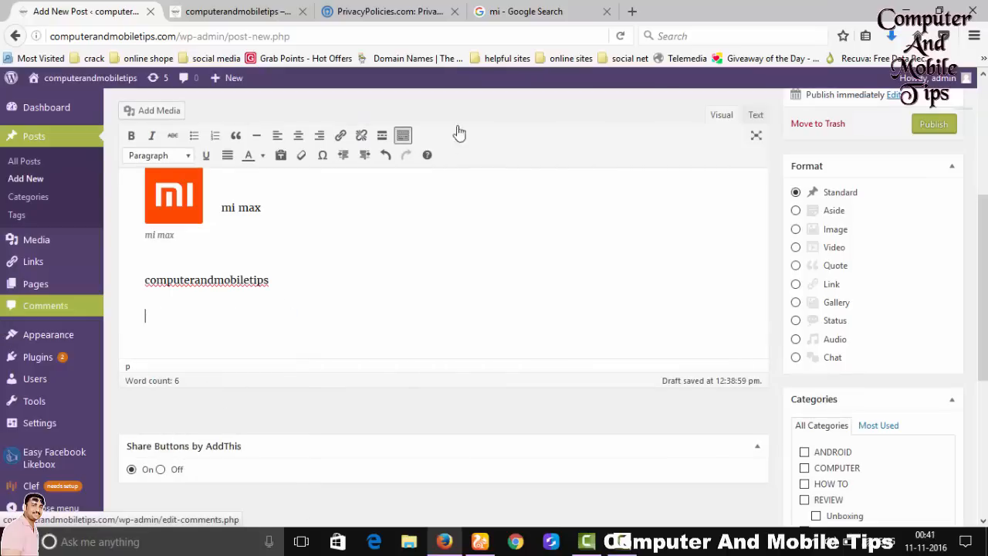
Step: Copy the PrivacyPolicies.com text from "Even if you don't operate a business" through "almost every website in 2016."
left_click(380, 9)
scroll(254, 324, "down", 5)
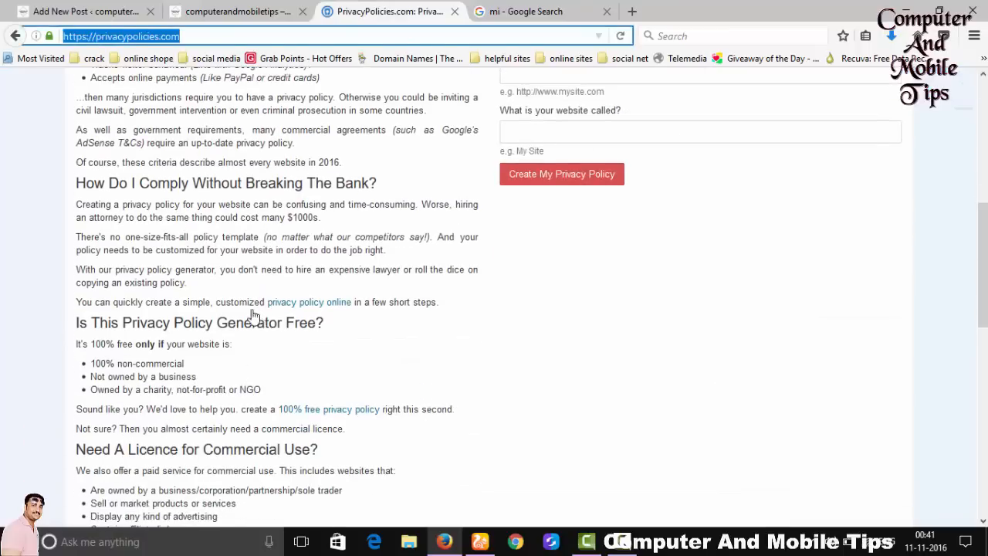
scroll(193, 328, "up", 10)
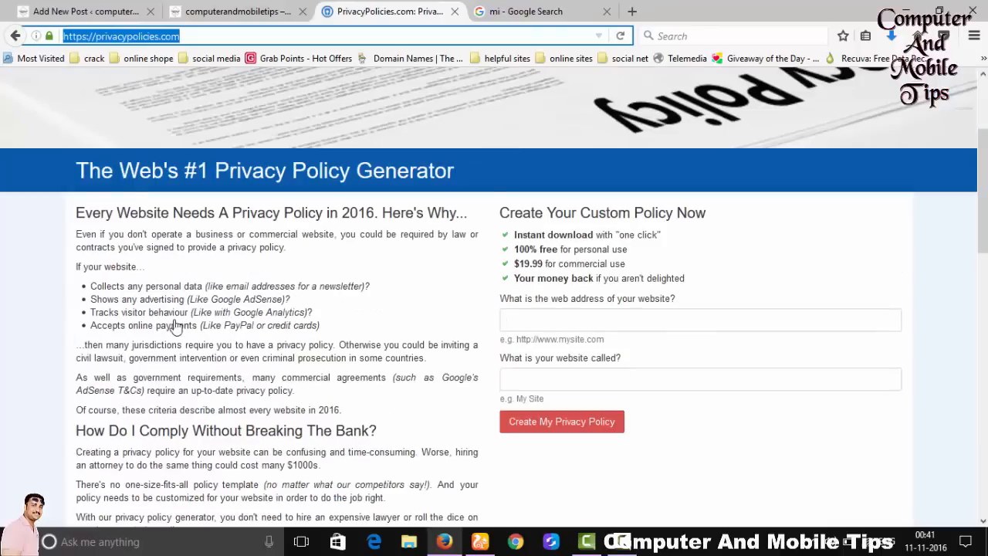
left_click_drag(77, 231, 370, 404)
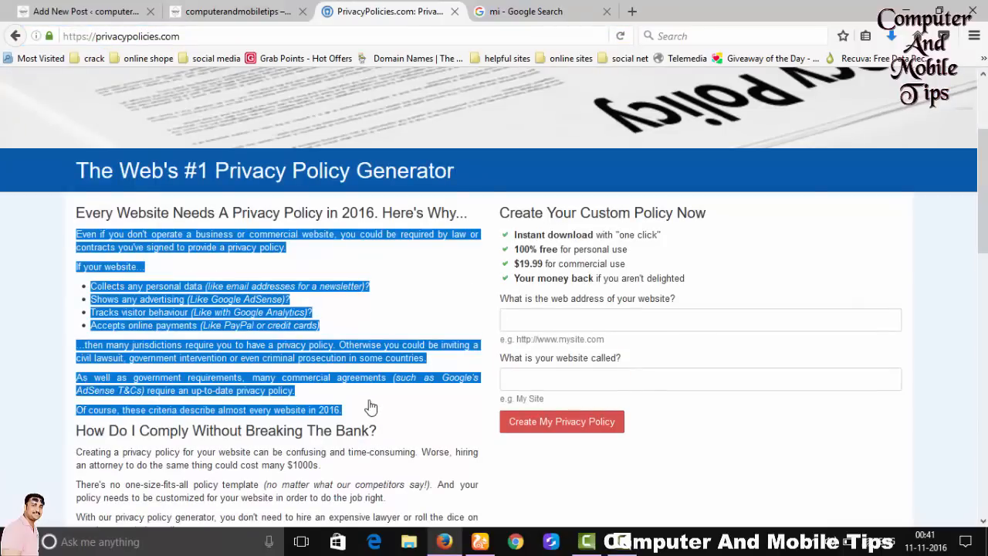
left_click(271, 327)
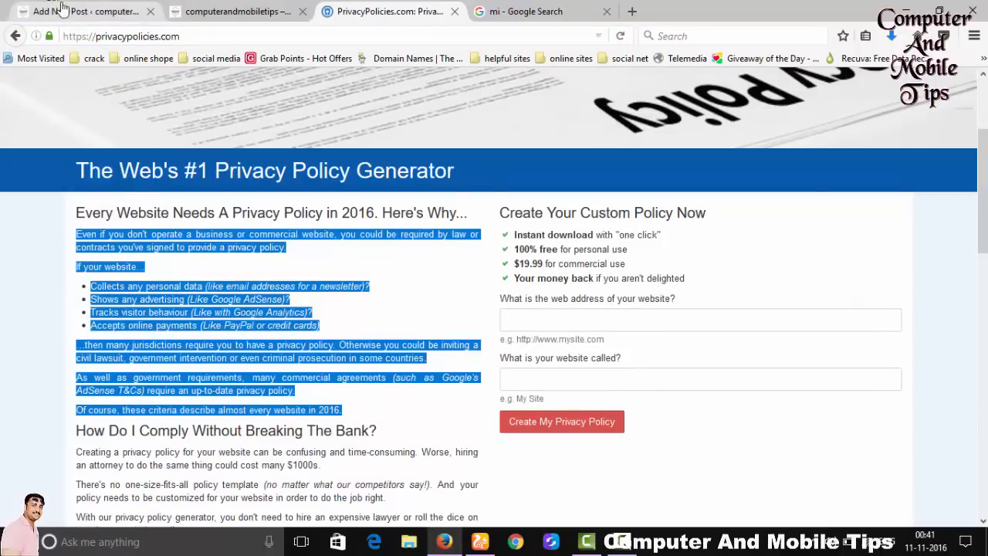
Step: Paste the copied privacy policy text into the WordPress post below the "computerandmobiletips" line
left_click(100, 11)
right_click(167, 322)
left_click(224, 380)
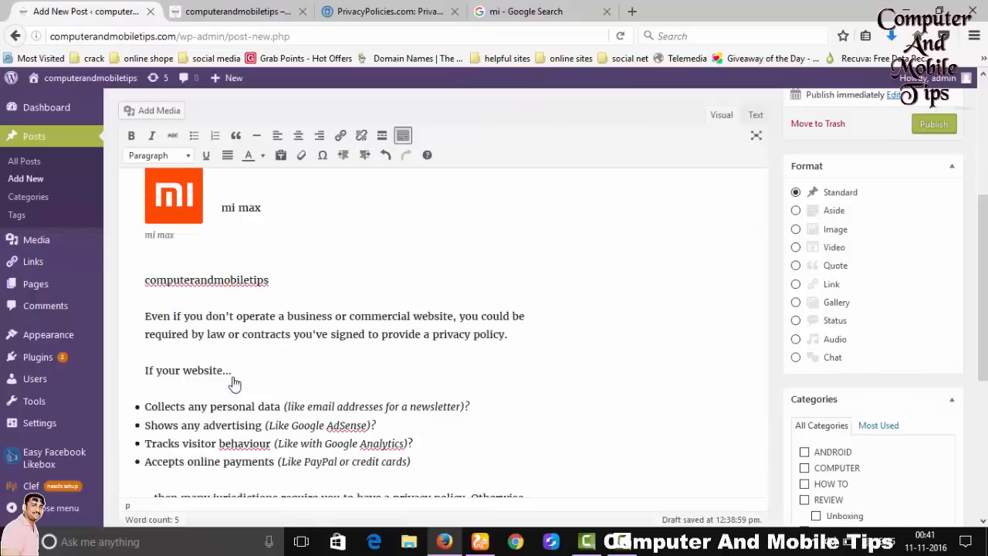
scroll(420, 386, "down", 4)
scroll(404, 368, "up", 1)
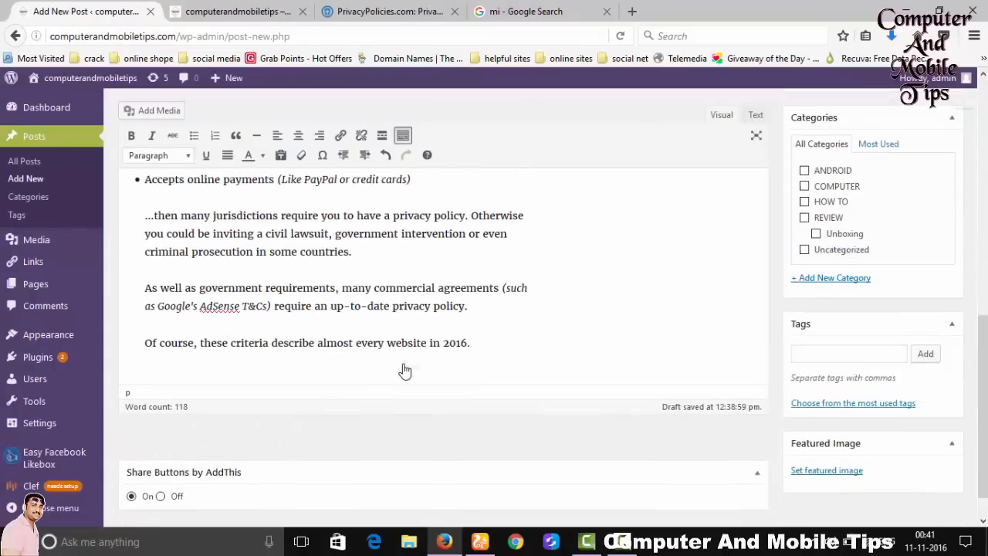
Step: Try the Preformatted style on the text from "computerandmobiletips" to the end, and switch it to Heading 6
left_click_drag(485, 395, 149, 327)
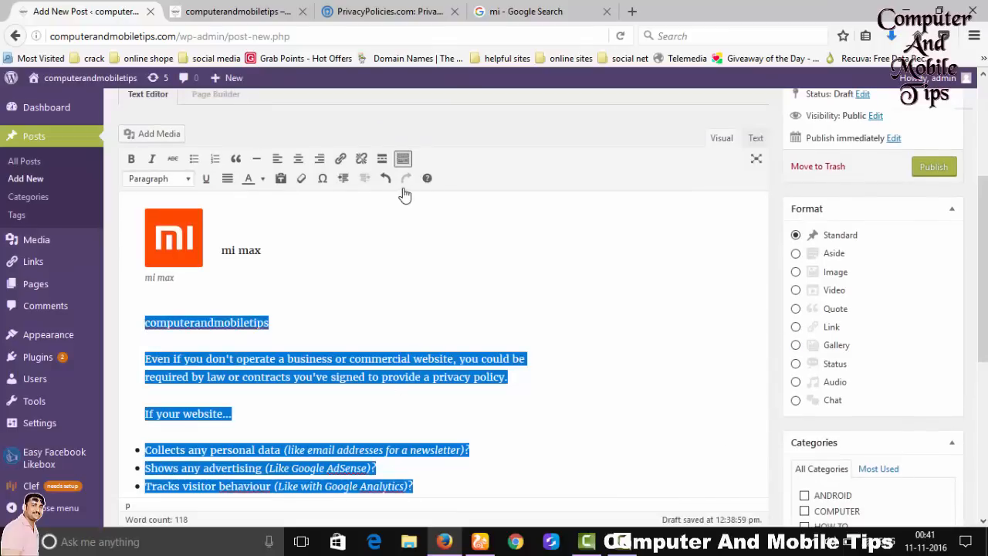
scroll(533, 460, "down", 1)
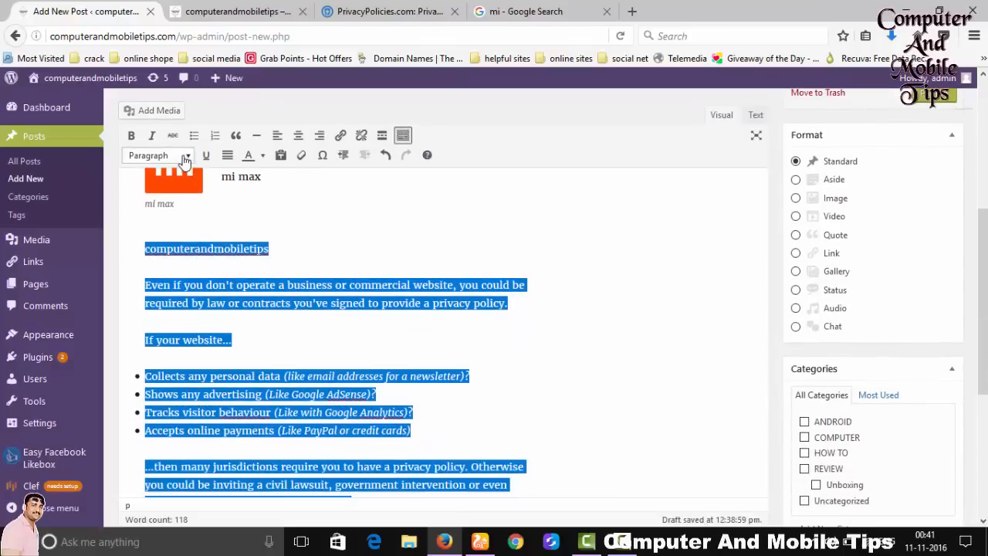
left_click_drag(114, 145, 203, 166)
left_click(188, 157)
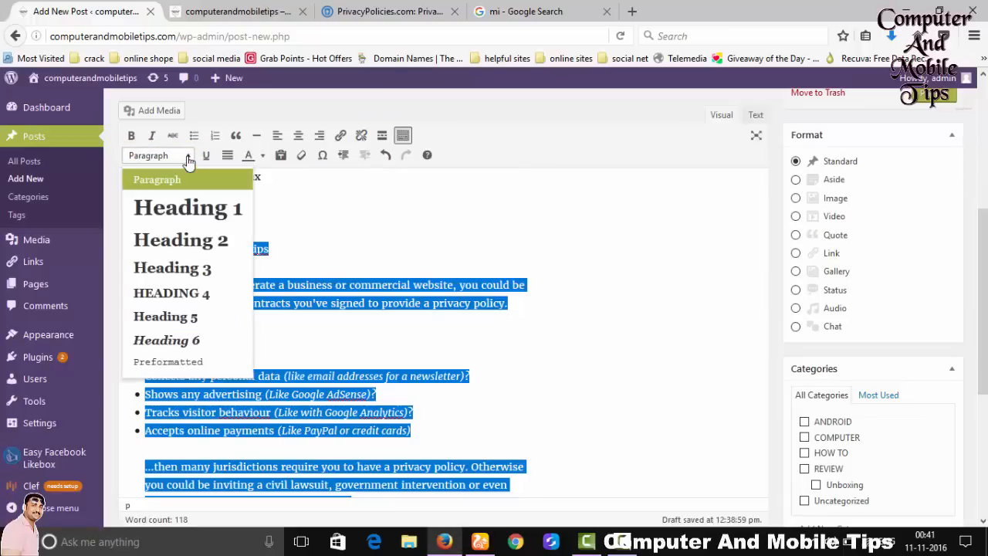
left_click(179, 363)
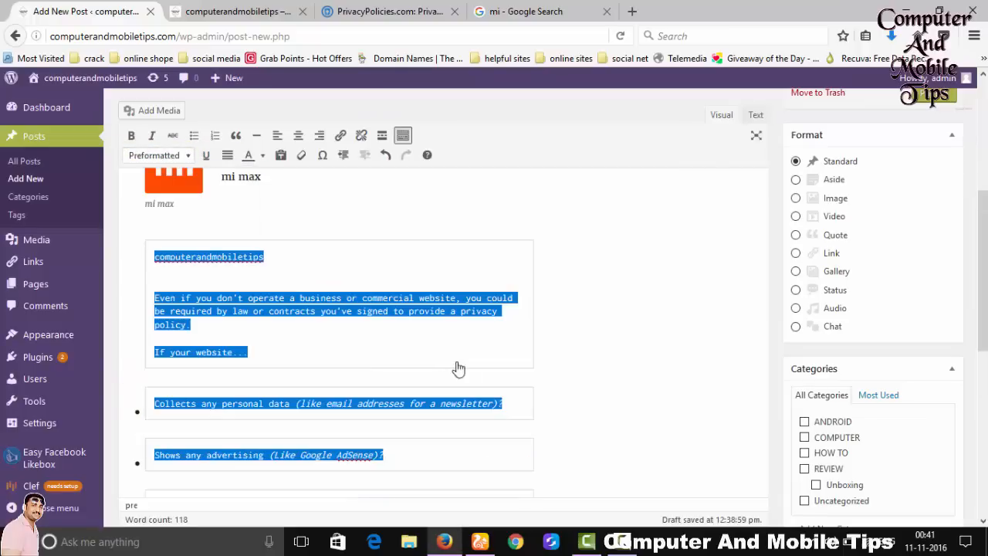
scroll(287, 286, "down", 5)
scroll(326, 314, "up", 3)
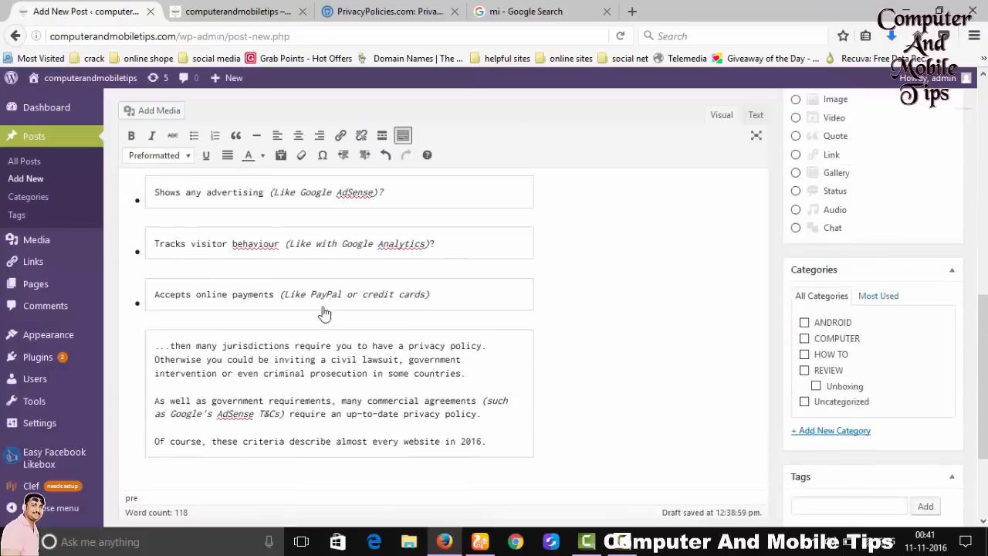
key("ctrl+z")
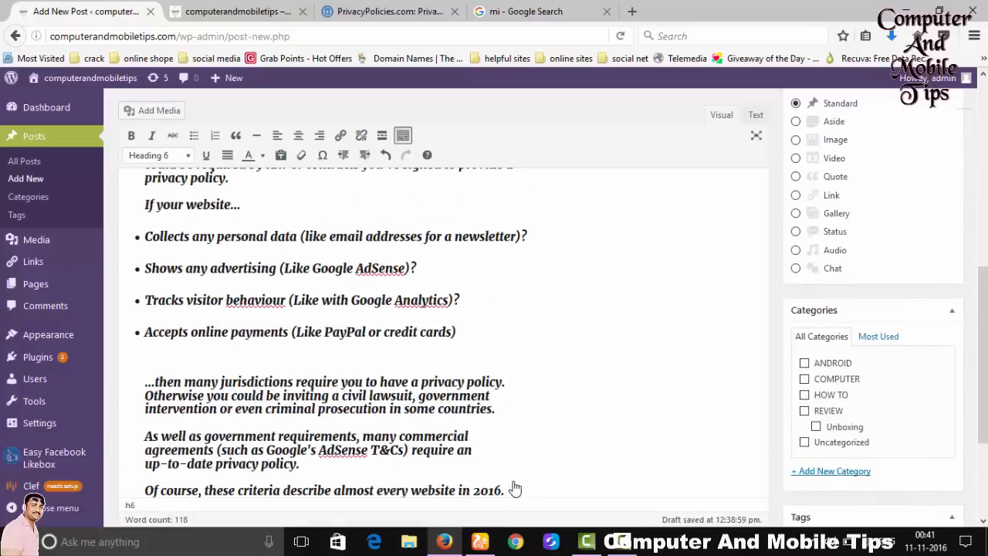
Step: Justify the Heading 6 text from "computerandmobiletips" to the end of the post
left_click_drag(498, 465, 222, 400)
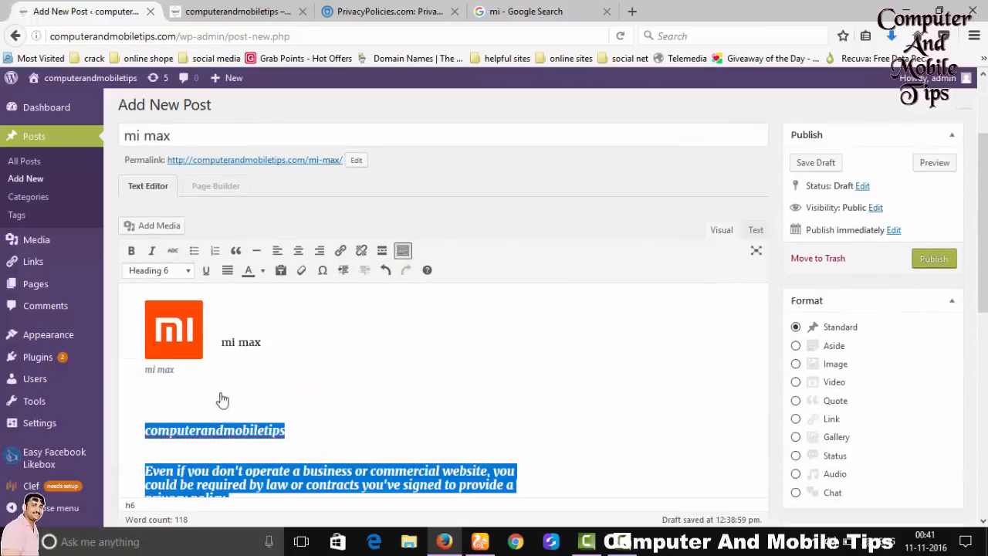
scroll(316, 393, "down", 3)
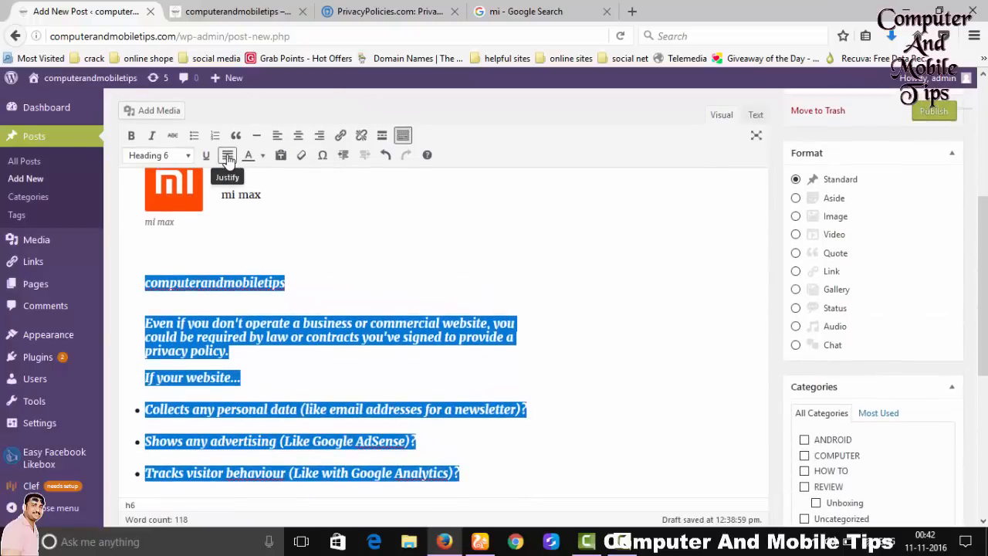
left_click(227, 156)
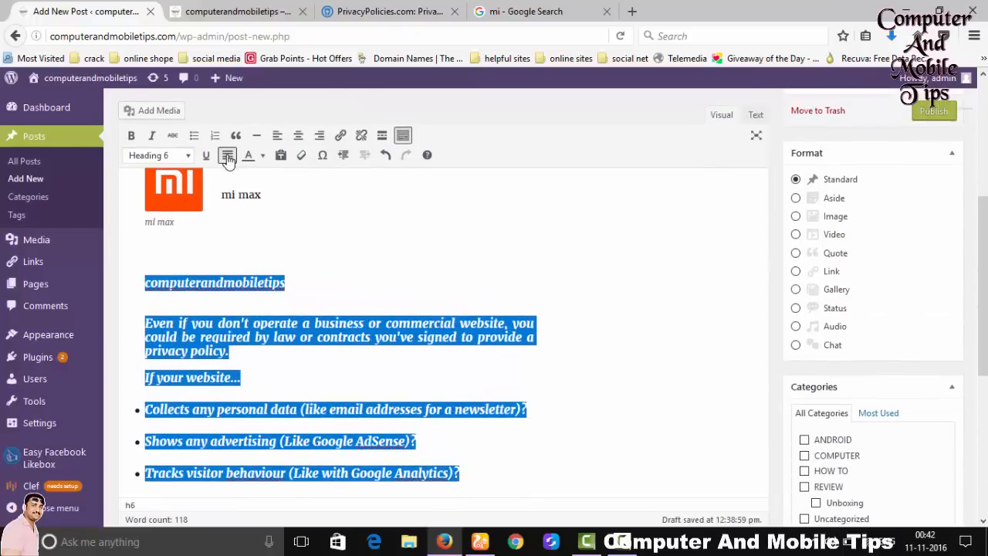
scroll(657, 403, "down", 5)
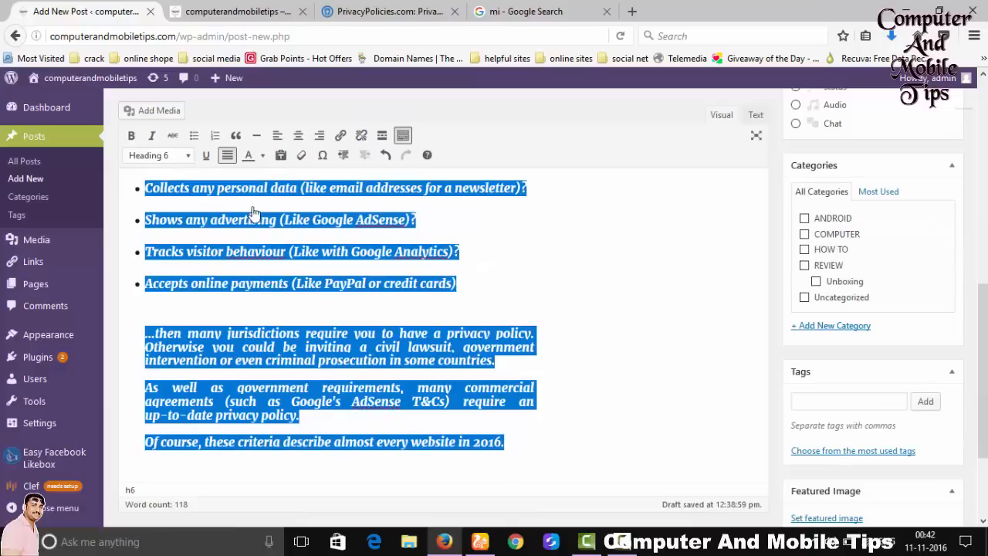
left_click(518, 347)
scroll(586, 332, "up", 3)
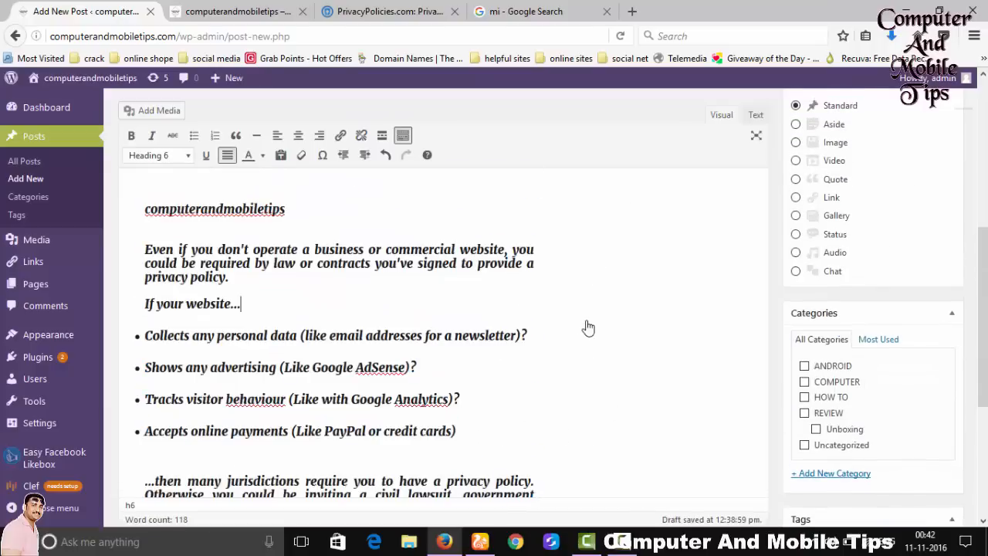
scroll(585, 352, "down", 5)
Step: Try center and right alignment on the text from "computerandmobiletips" to the end, and settle on left alignment
key("ctrl+a")
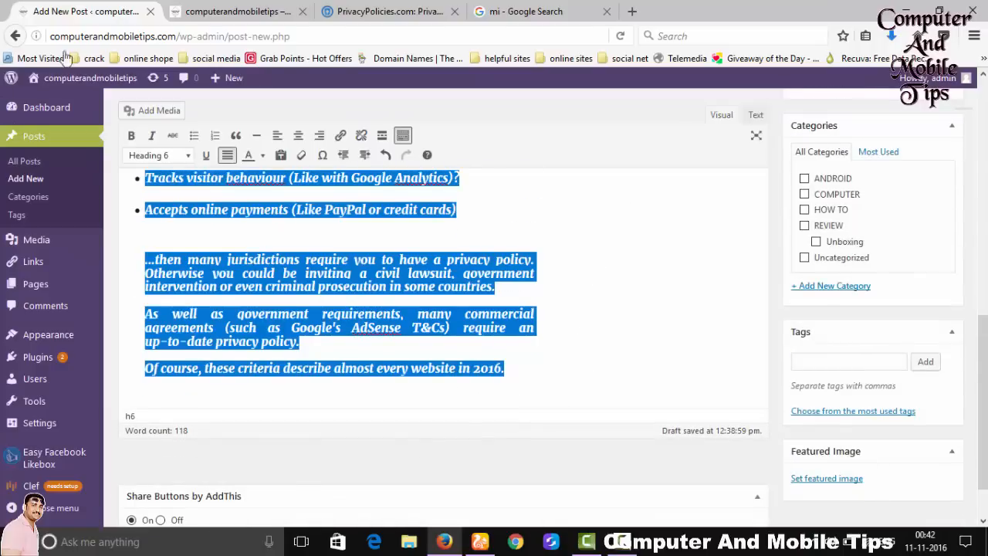
scroll(205, 289, "up", 10)
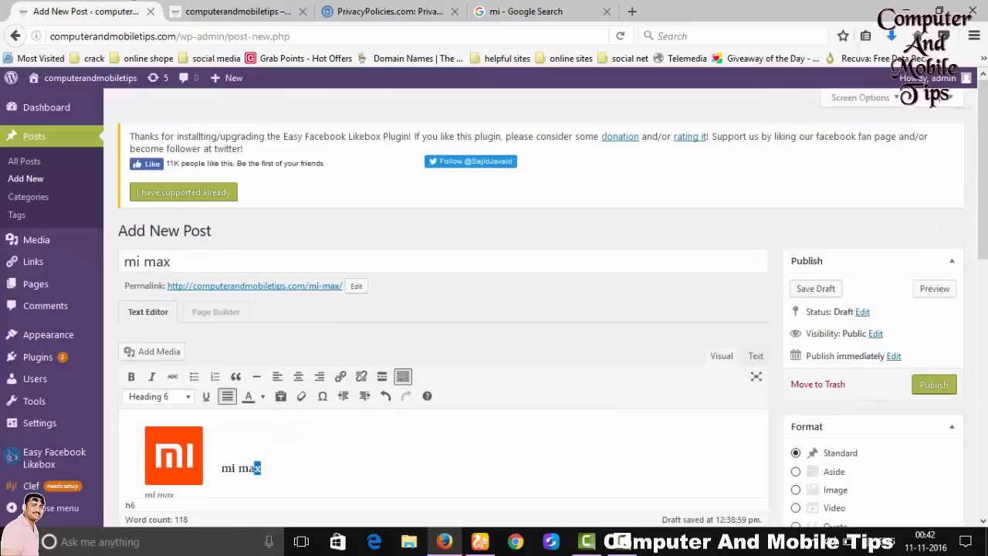
scroll(256, 432, "down", 3)
left_click_drag(257, 468, 145, 359)
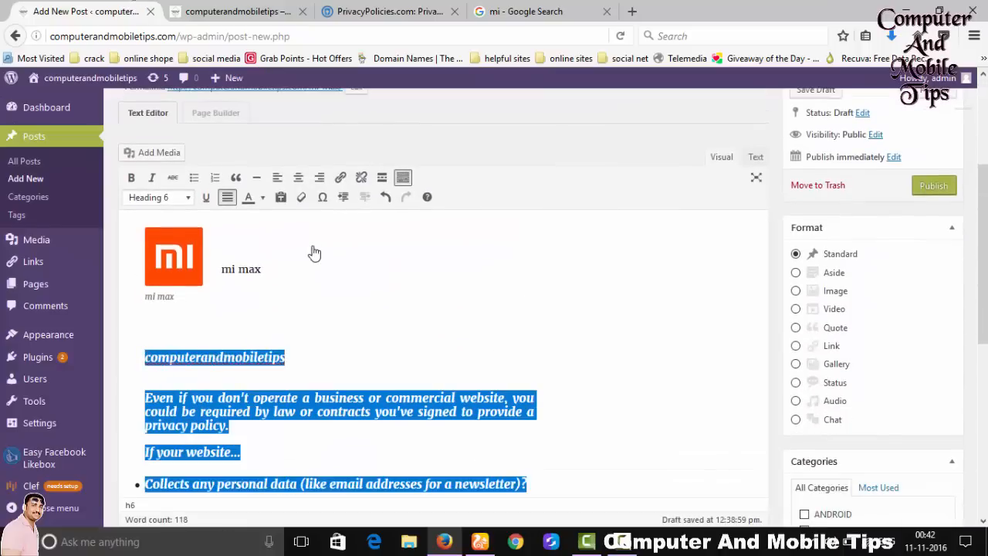
left_click(300, 179)
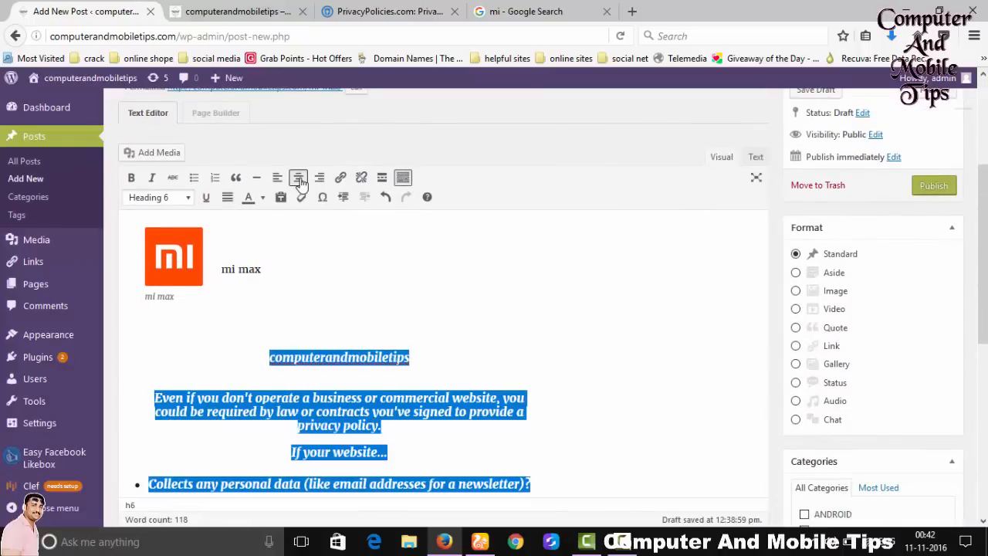
scroll(348, 249, "down", 4)
scroll(340, 232, "up", 4)
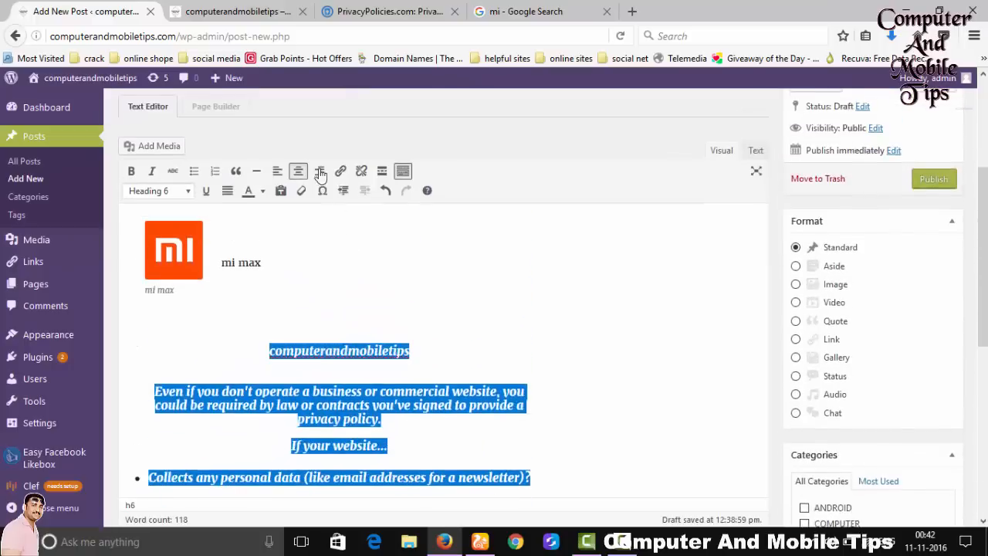
left_click(320, 179)
scroll(541, 392, "down", 3)
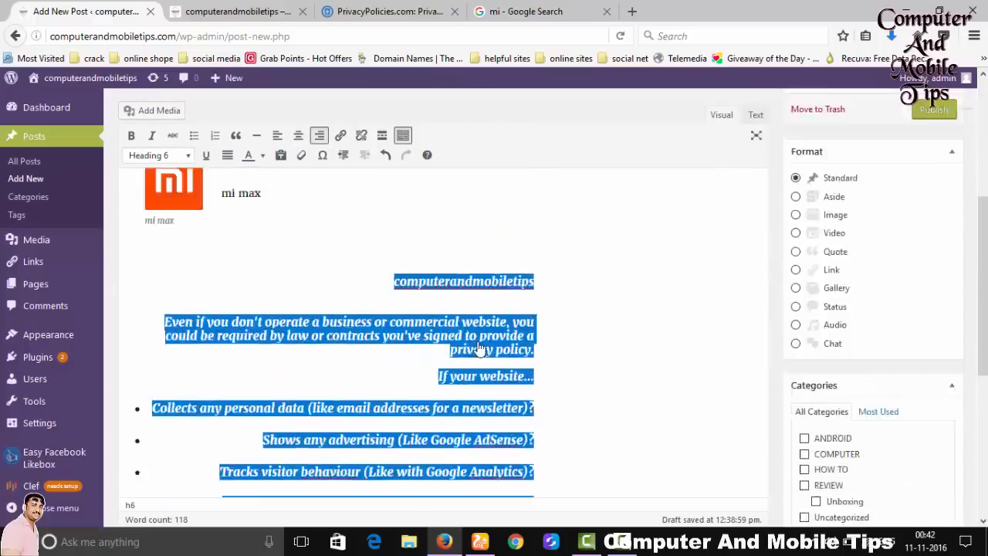
scroll(309, 262, "up", 5)
left_click(277, 251)
scroll(424, 370, "down", 3)
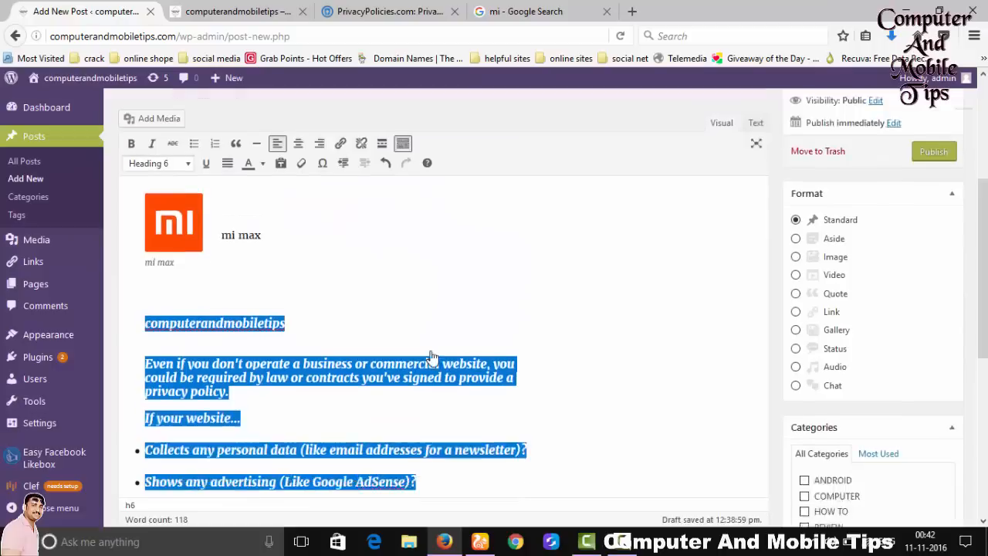
Step: Apply bold and italic formatting to the selected Heading 6 text
left_click(130, 136)
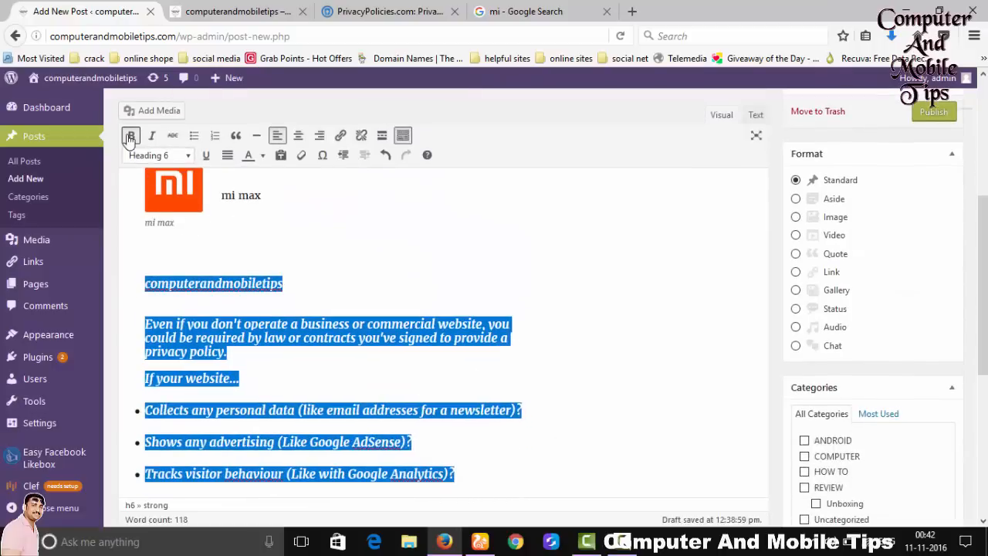
left_click(152, 137)
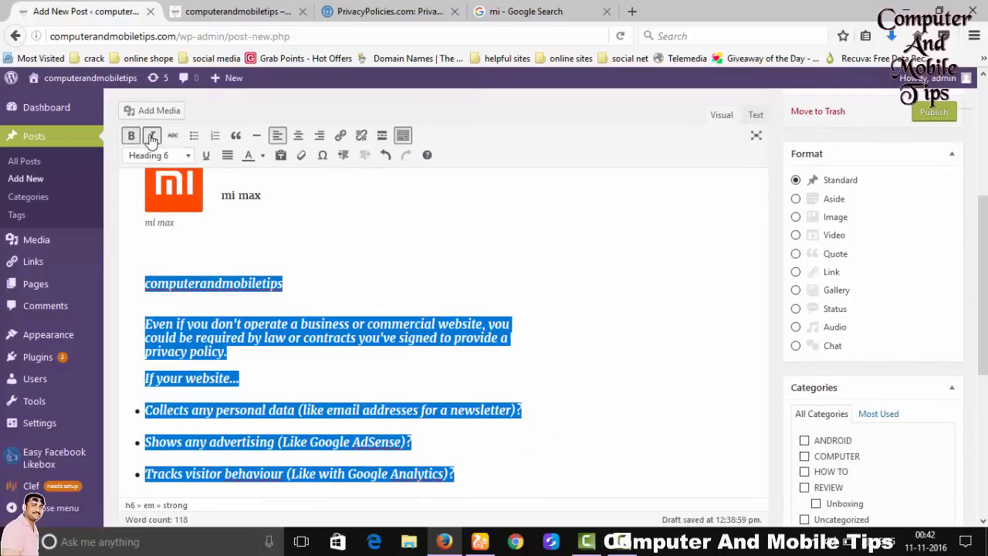
Step: Turn off italic and underline the selected Heading 6 text from "computerandmobiletips" to the end of the post
left_click(151, 137)
left_click(205, 156)
left_click(558, 408)
scroll(559, 407, "down", 2)
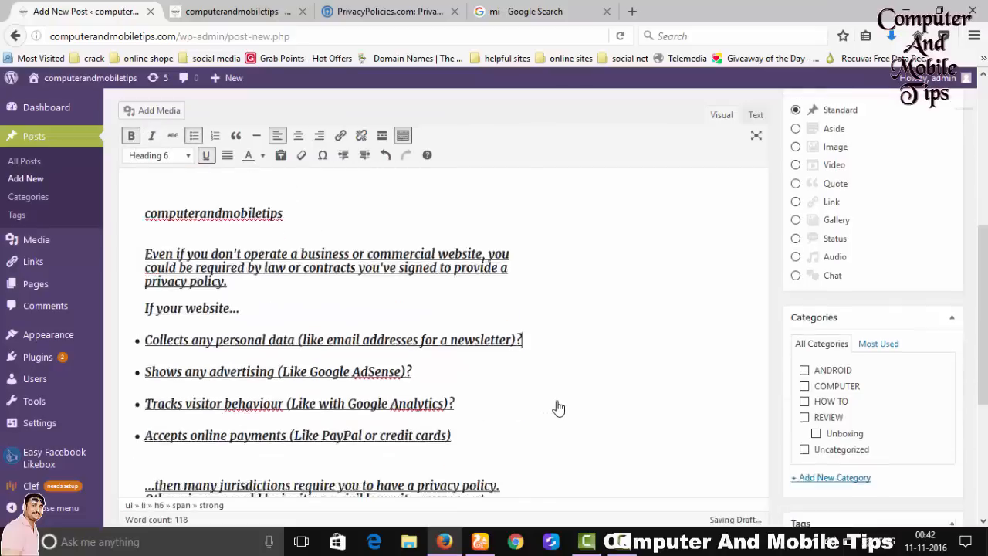
scroll(557, 408, "down", 2)
scroll(556, 408, "up", 4)
scroll(556, 408, "down", 1)
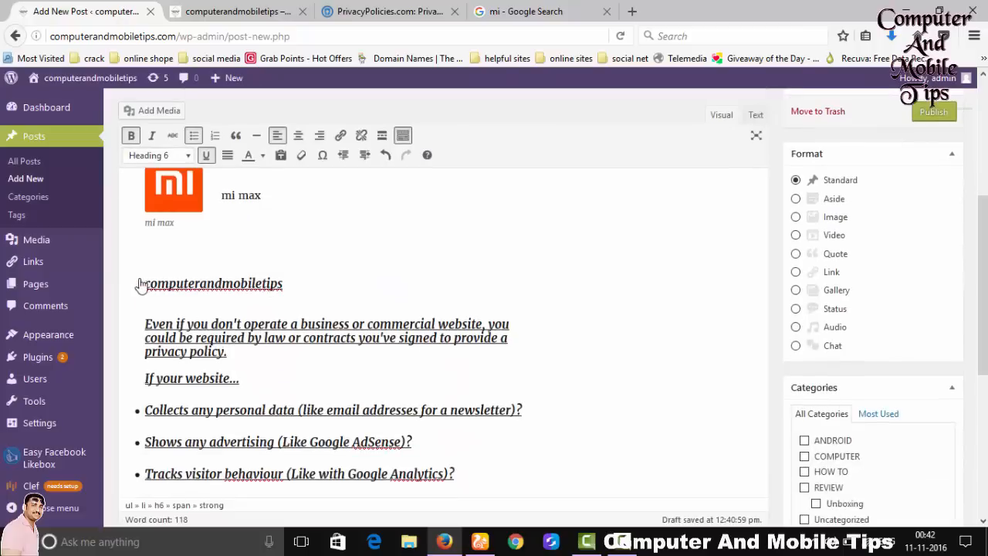
left_click_drag(141, 285, 527, 415)
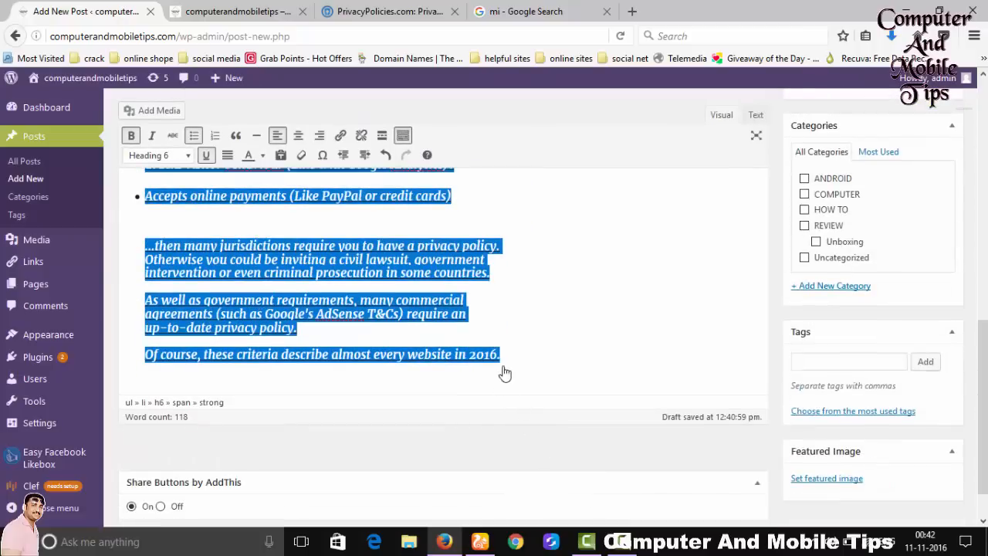
scroll(375, 370, "up", 5)
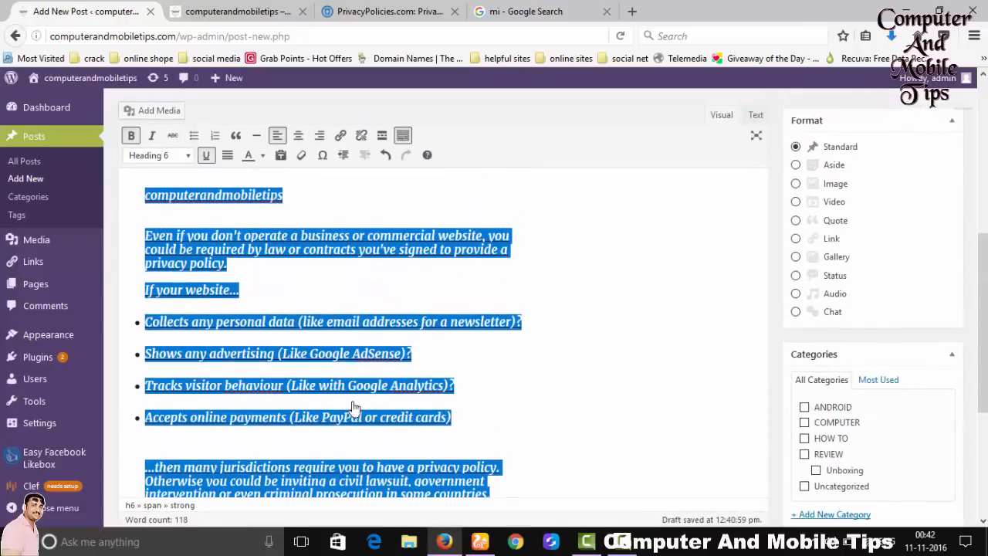
left_click(488, 373)
Step: Enlarge the "mi max" logo image in the post to roughly twice its width, keeping its proportions
scroll(313, 228, "up", 3)
left_click(190, 330)
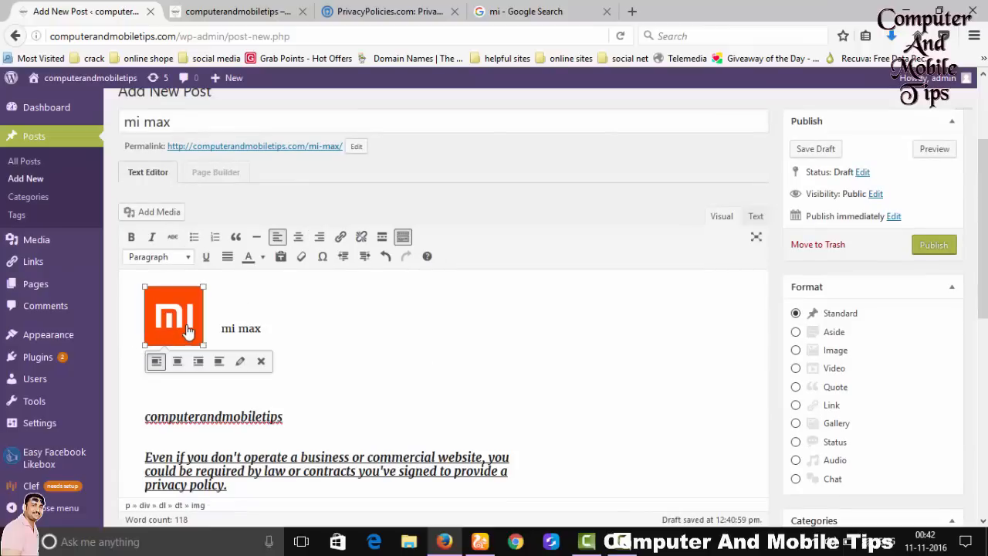
left_click_drag(203, 345, 271, 412)
scroll(270, 412, "down", 1)
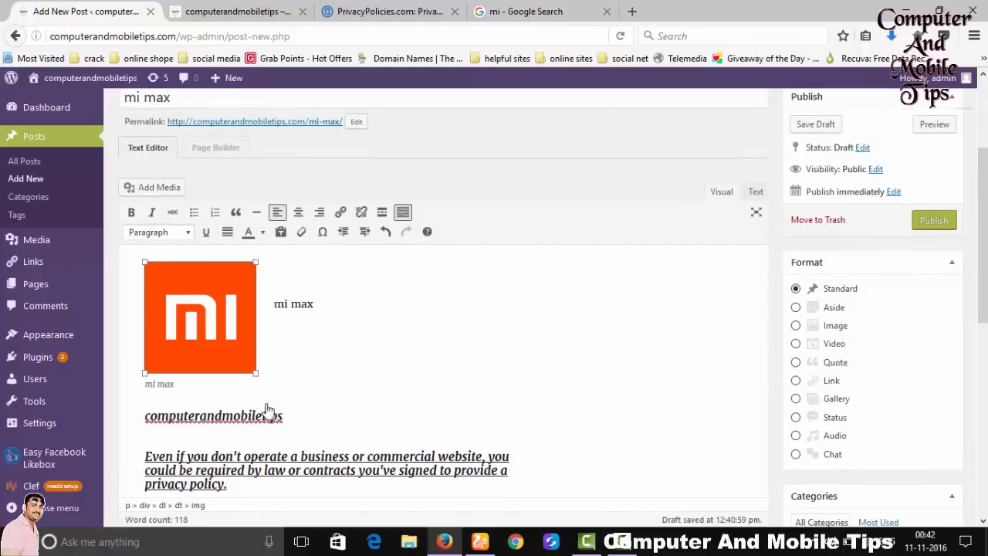
scroll(294, 332, "down", 3)
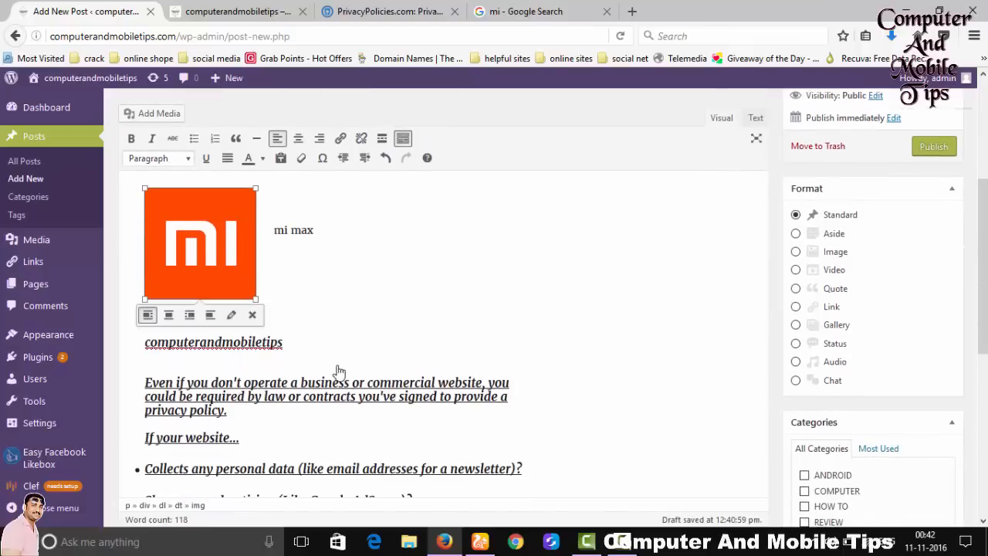
Step: Join the "computerandmobiletips" line and the paragraph below it into one paragraph beside the image
left_click(145, 345)
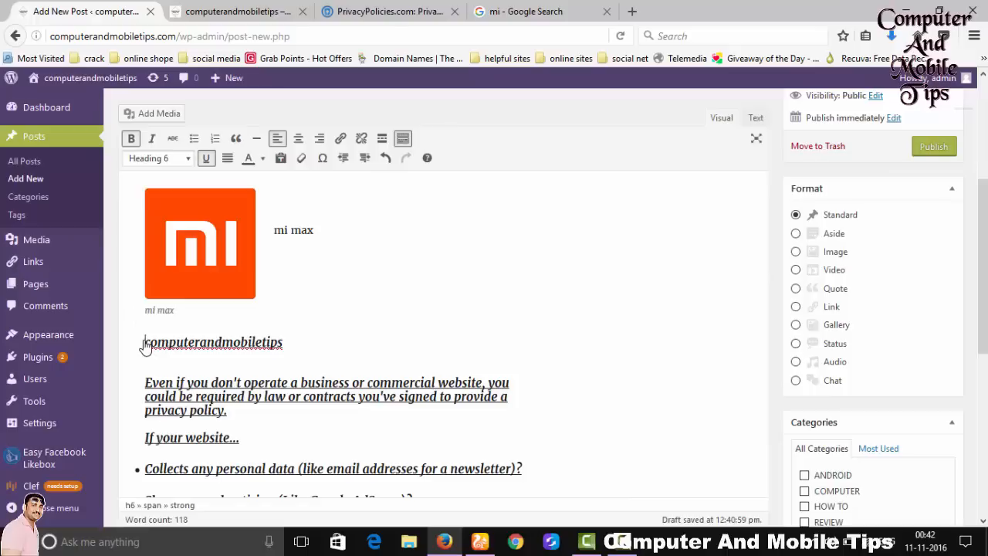
key("BackSpace")
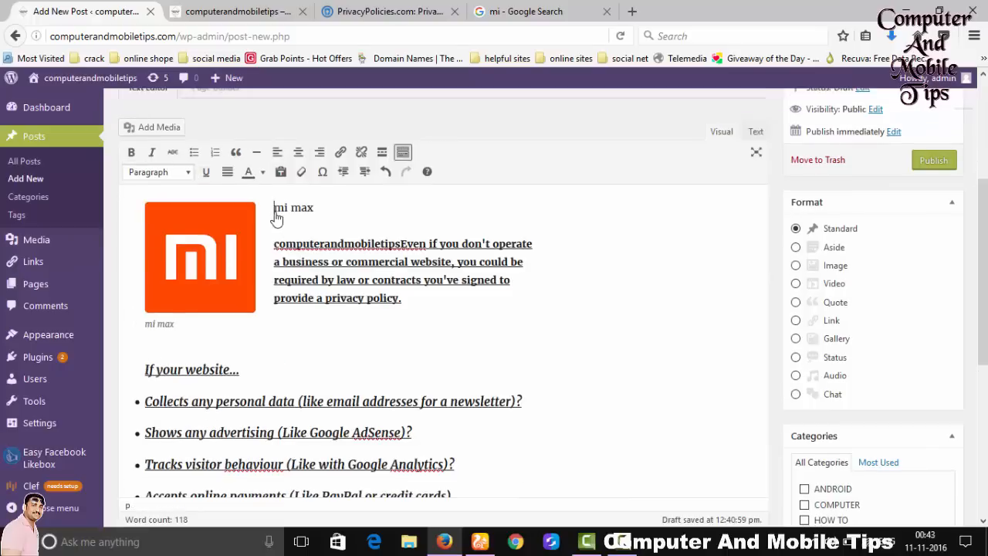
mouse_move(266, 239)
left_mouse_down()
mouse_move(530, 318)
mouse_move(546, 314)
left_mouse_up()
mouse_move(120, 352)
left_mouse_down()
mouse_move(487, 511)
mouse_move(552, 505)
left_mouse_up()
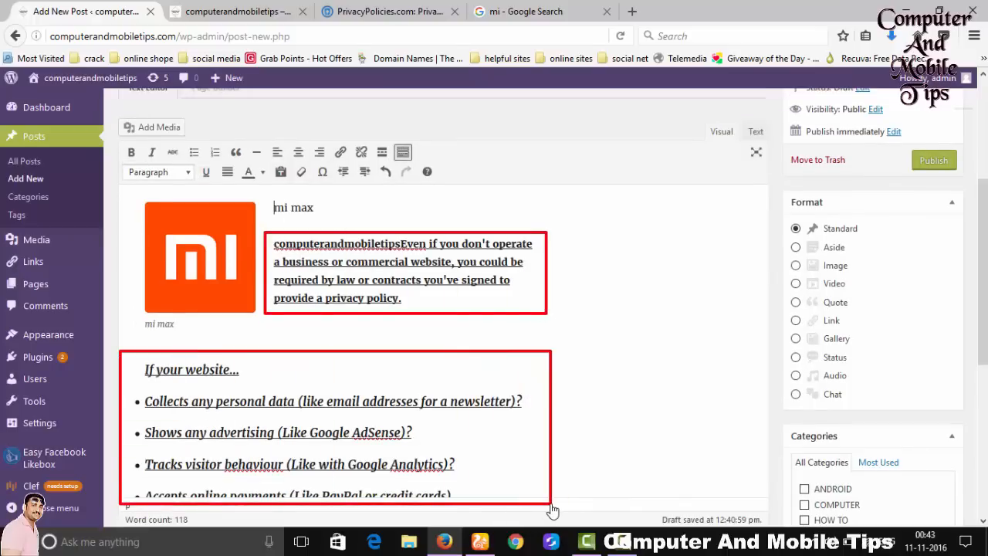
key("Escape")
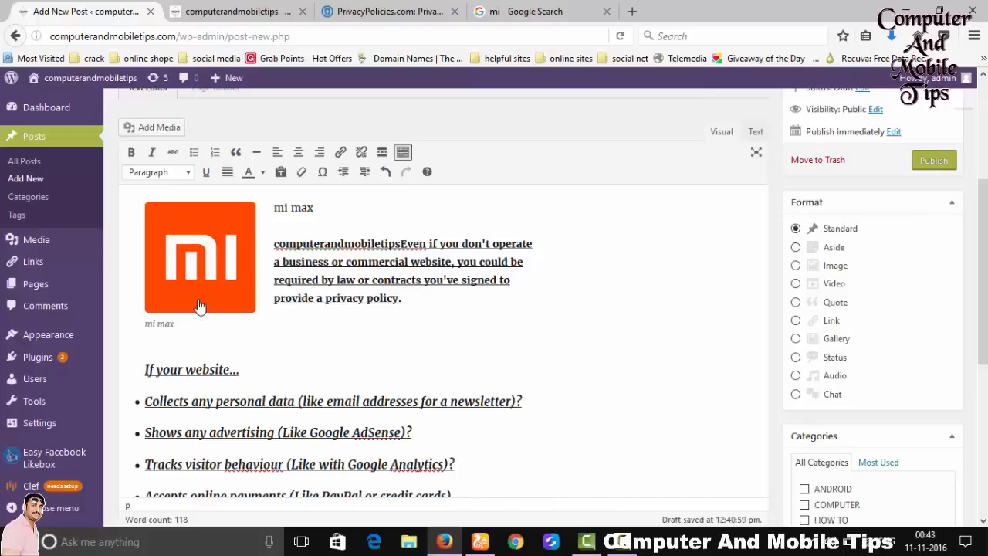
Step: Assign the post to the Unboxing category and publish it
scroll(733, 393, "down", 3)
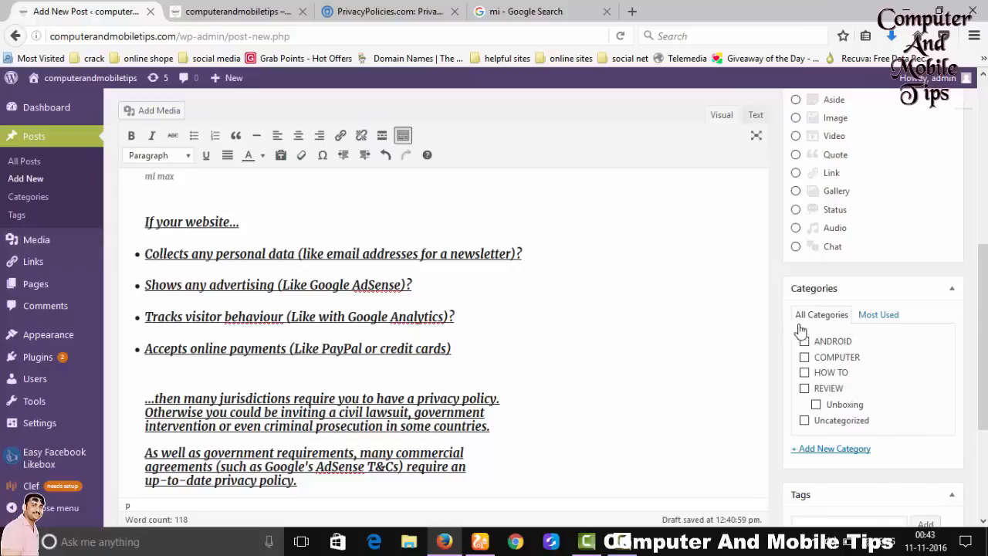
mouse_move(791, 325)
left_mouse_down()
mouse_move(795, 353)
mouse_move(889, 431)
left_mouse_up()
left_click(816, 404)
scroll(855, 432, "down", 4)
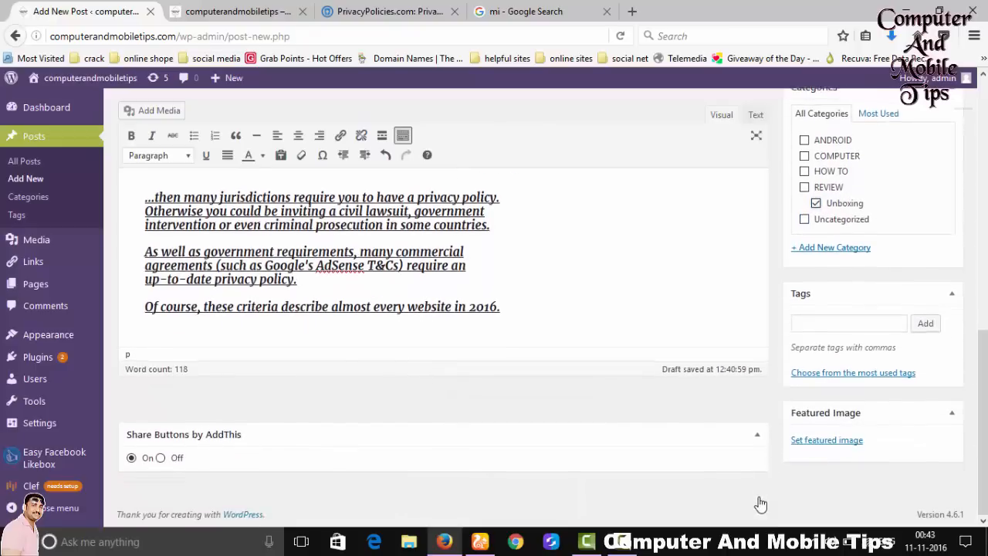
scroll(765, 494, "up", 5)
scroll(779, 469, "up", 4)
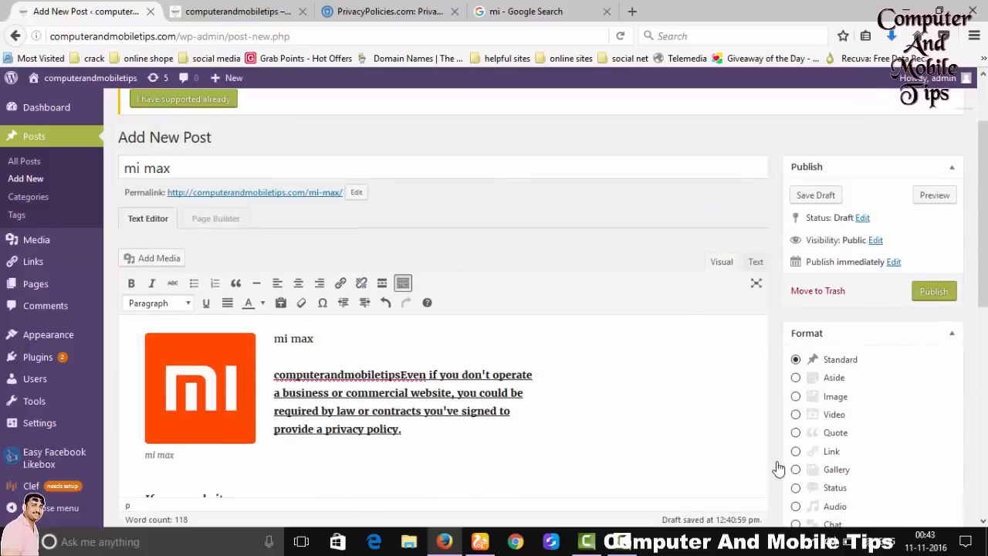
left_click(936, 294)
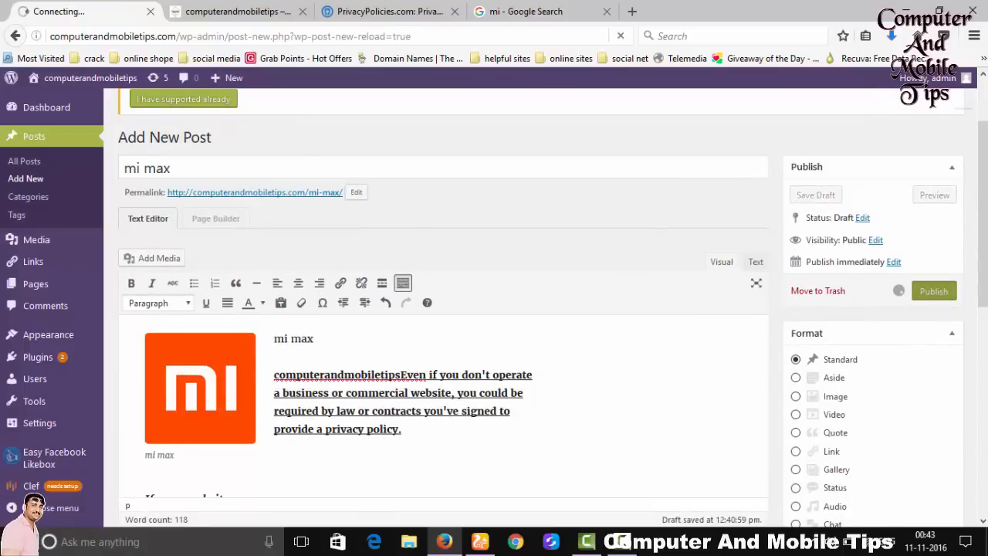
Step: Reload the website's home page and view the published post in the Unboxing category under REVIEW
left_click(236, 11)
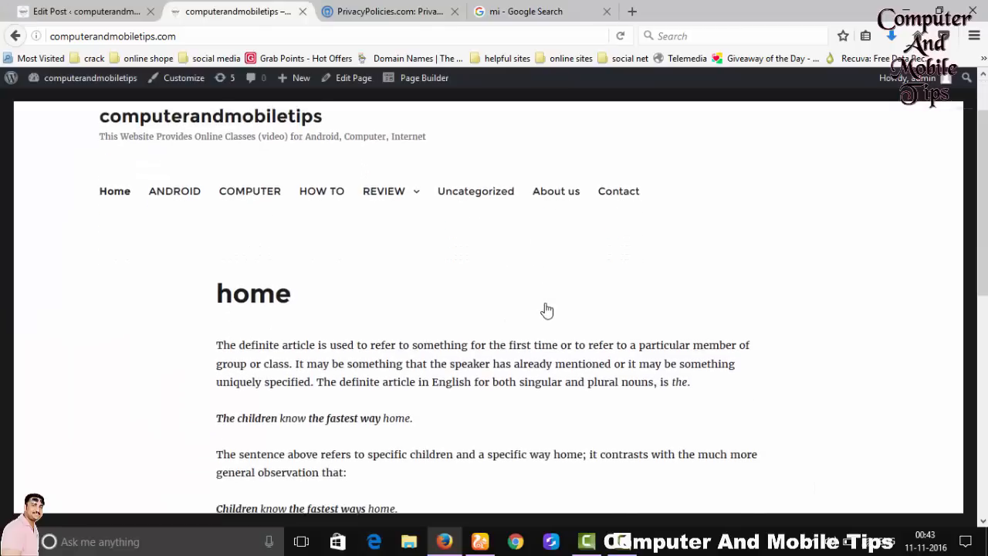
right_click(454, 258)
left_click(555, 274)
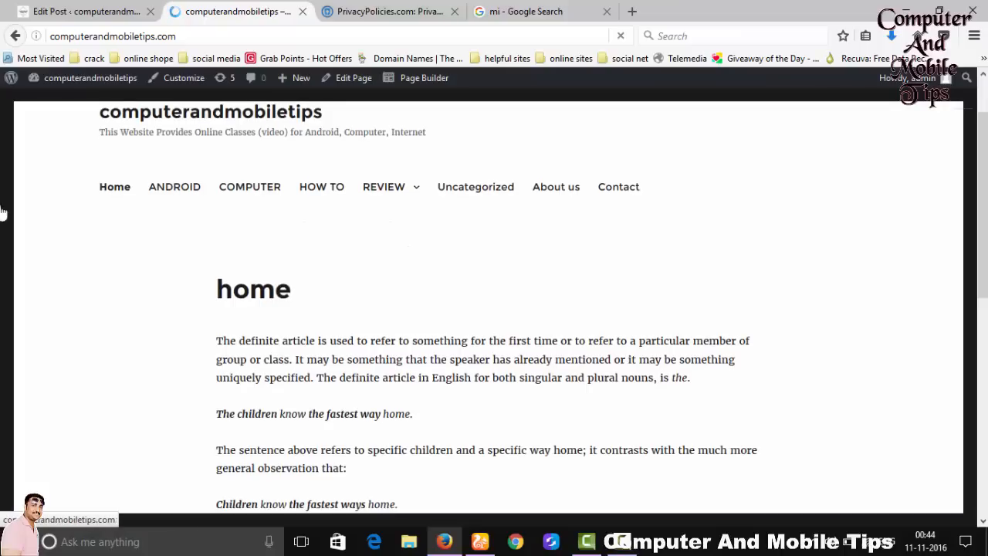
mouse_move(415, 190)
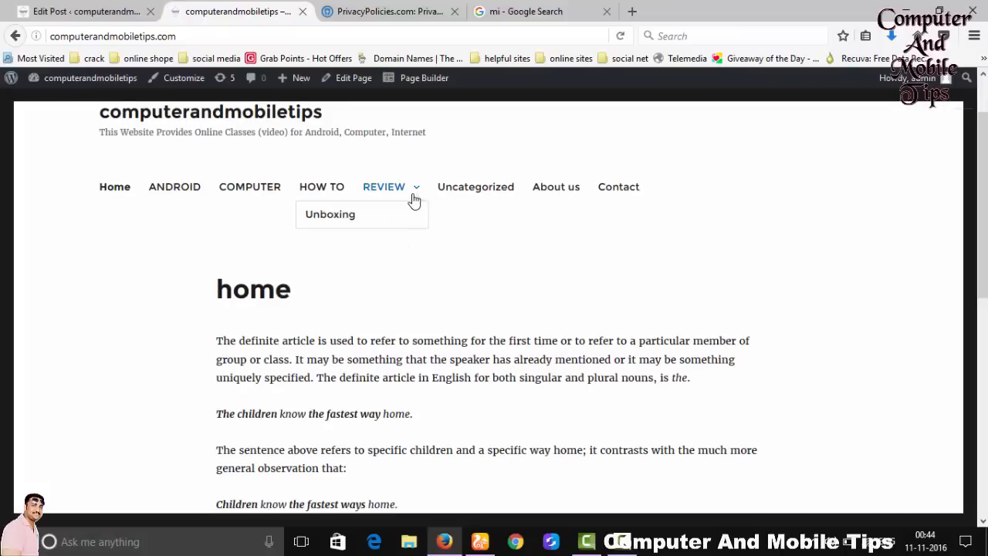
left_click(341, 220)
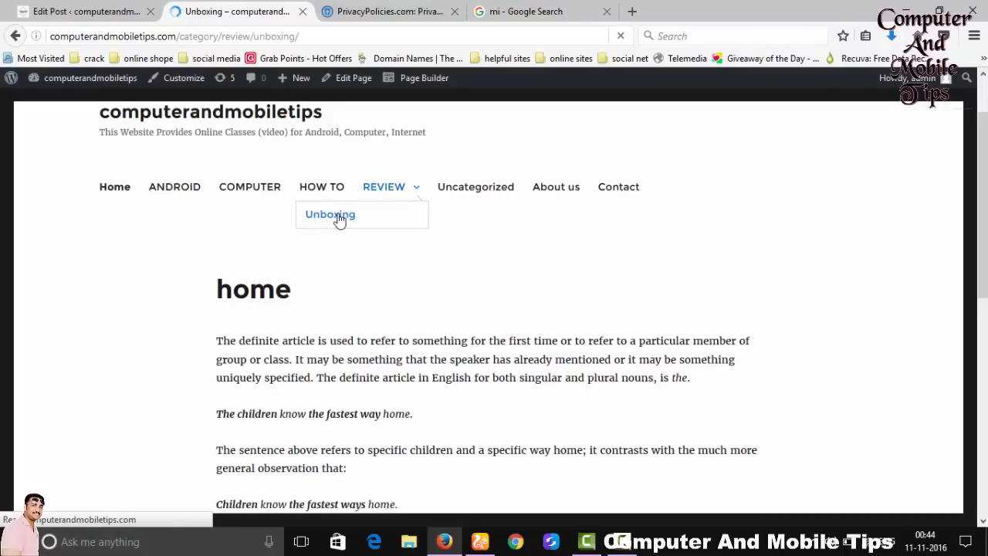
scroll(442, 376, "down", 5)
scroll(542, 371, "up", 3)
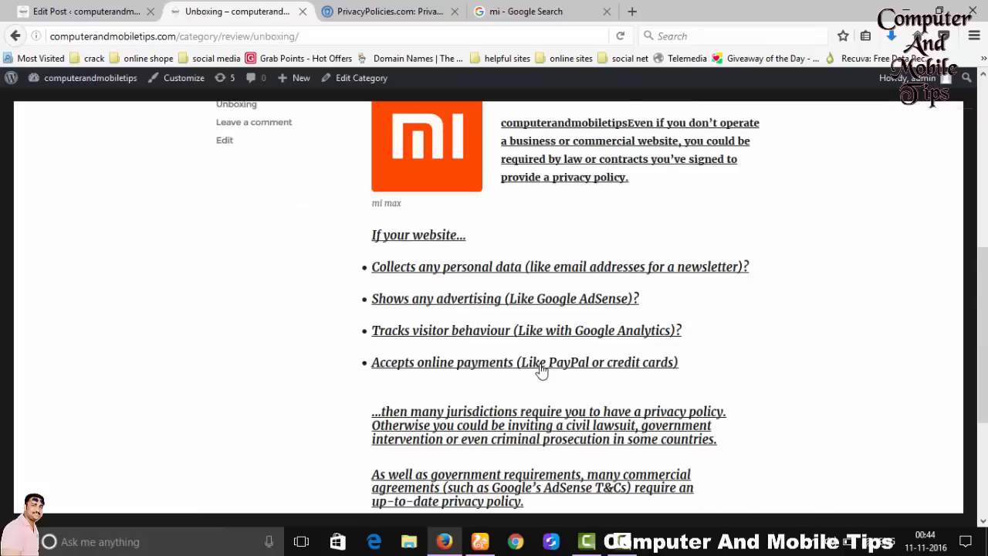
scroll(541, 370, "up", 3)
scroll(335, 311, "up", 2)
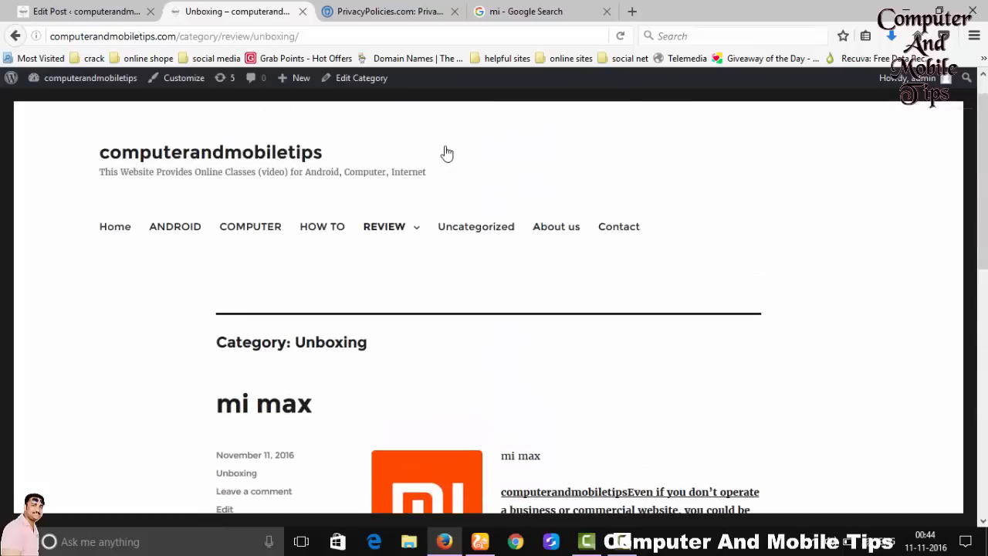
Step: Return to the site's home page and reopen the Unboxing category to check the "mi max" post
left_click(108, 231)
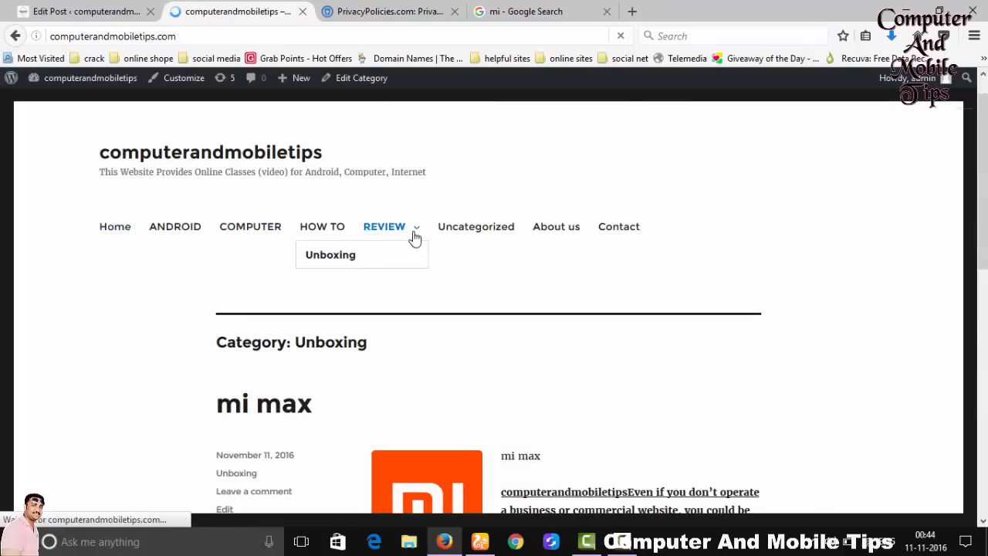
mouse_move(400, 268)
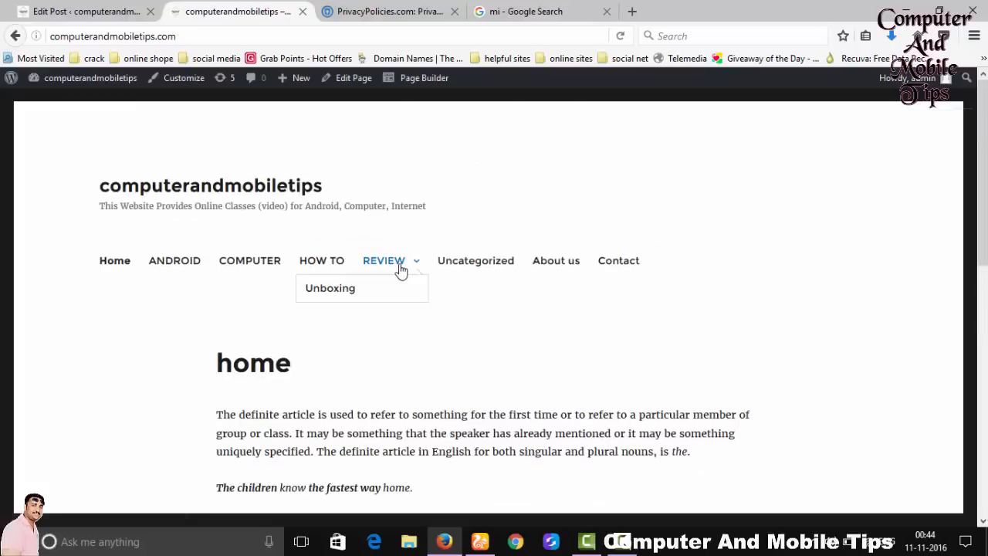
left_click(363, 293)
scroll(541, 355, "down", 7)
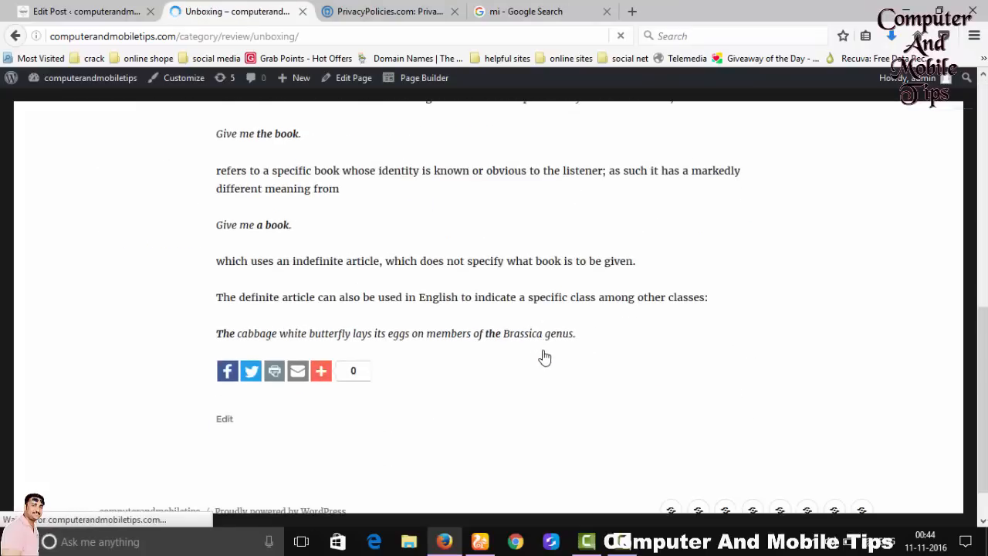
scroll(490, 372, "down", 5)
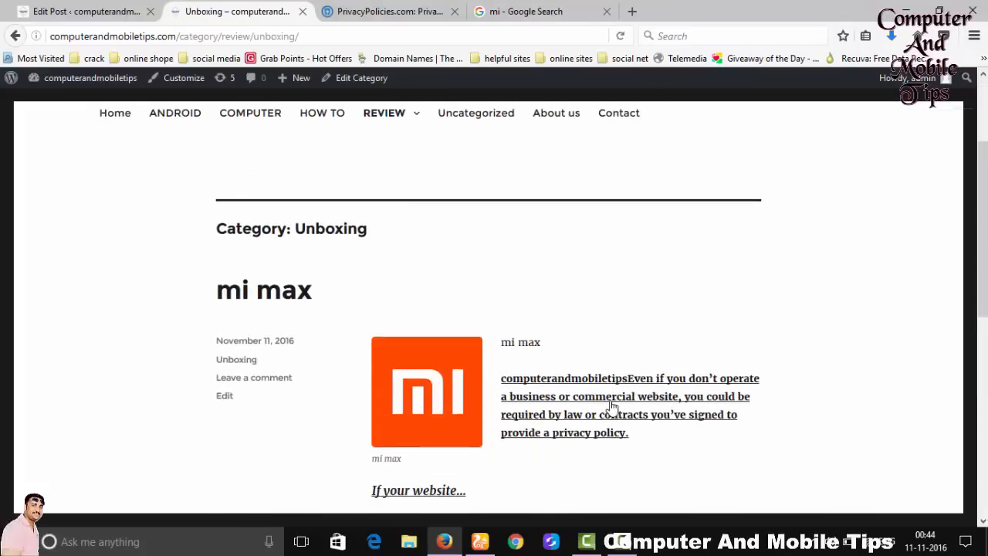
Step: Change the post's category from Unboxing to ANDROID and update the published post
left_click(80, 6)
scroll(717, 311, "down", 5)
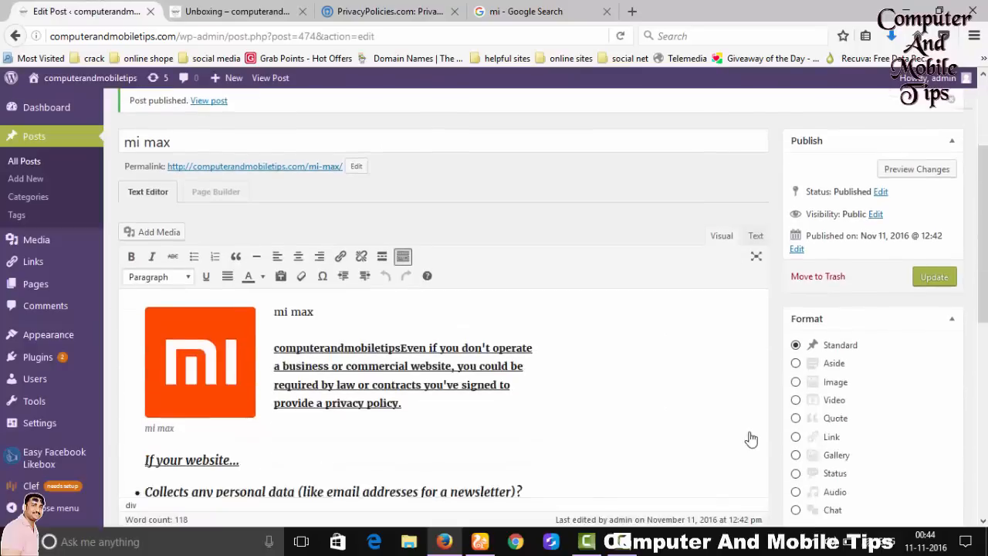
scroll(903, 441, "down", 3)
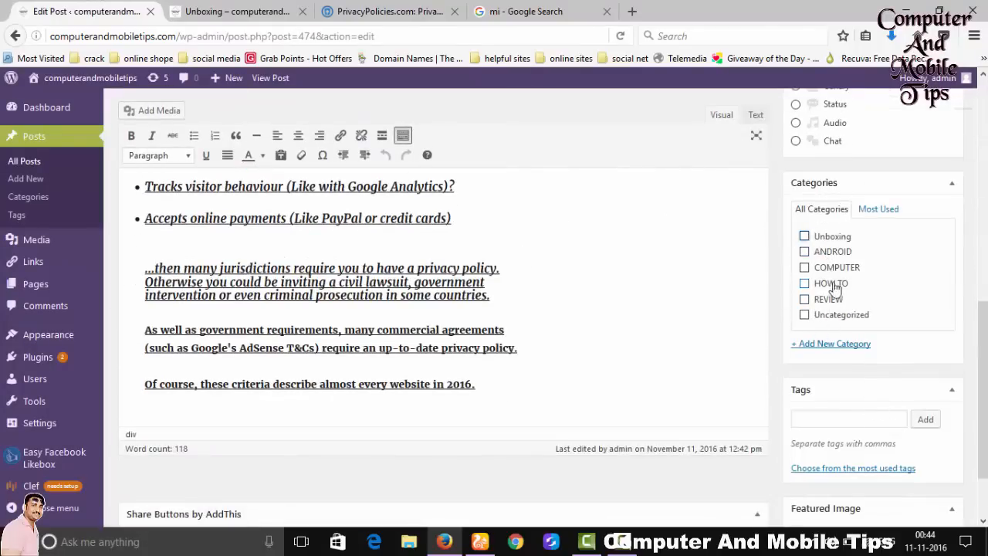
left_click(805, 251)
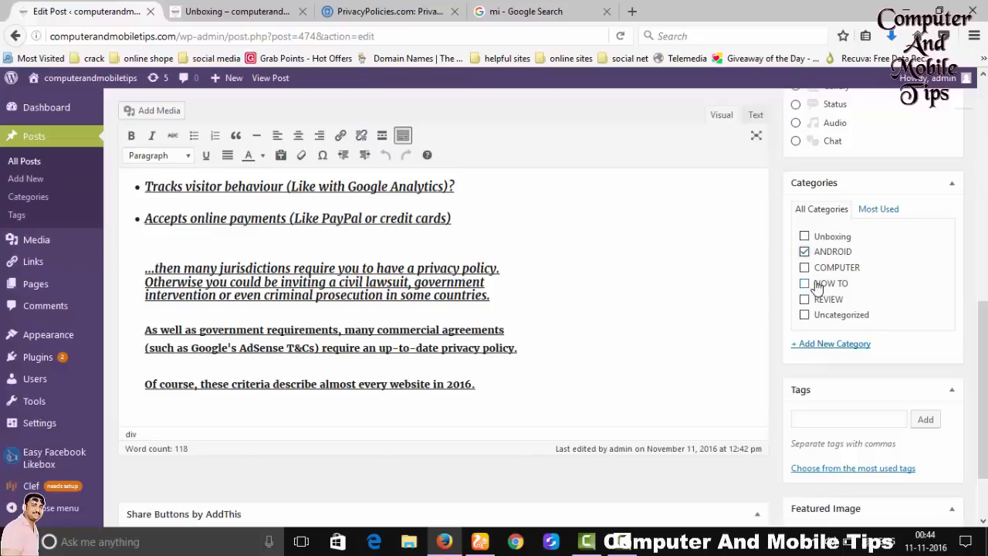
scroll(783, 409, "up", 5)
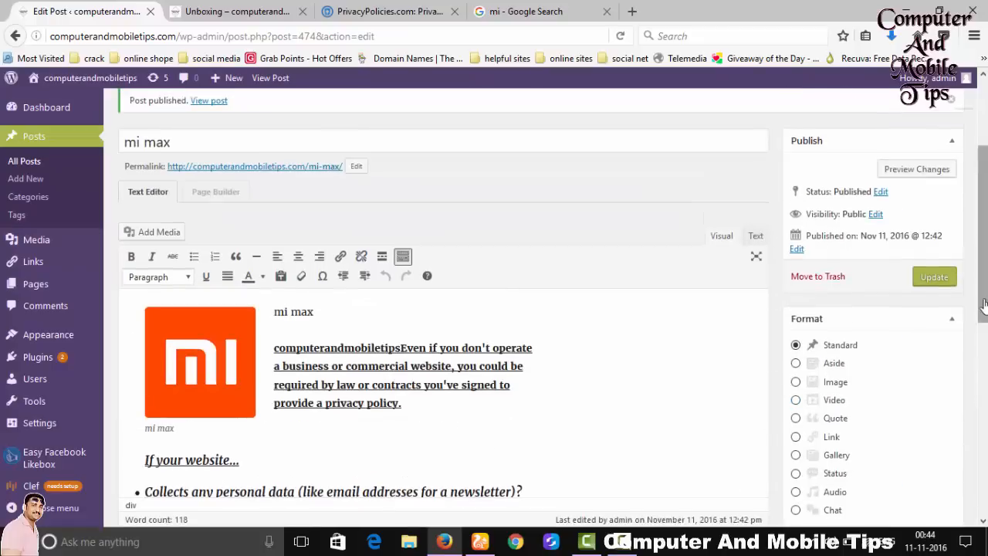
left_click(935, 277)
Step: Reload the site's Unboxing category page, and check the ANDROID category page for the "mi max" post
left_click(221, 14)
right_click(842, 314)
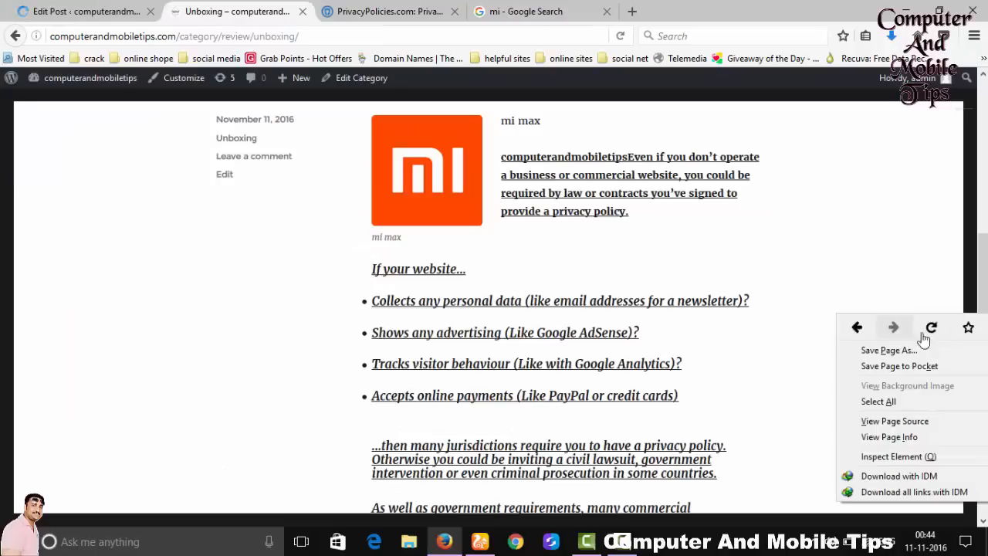
left_click(930, 327)
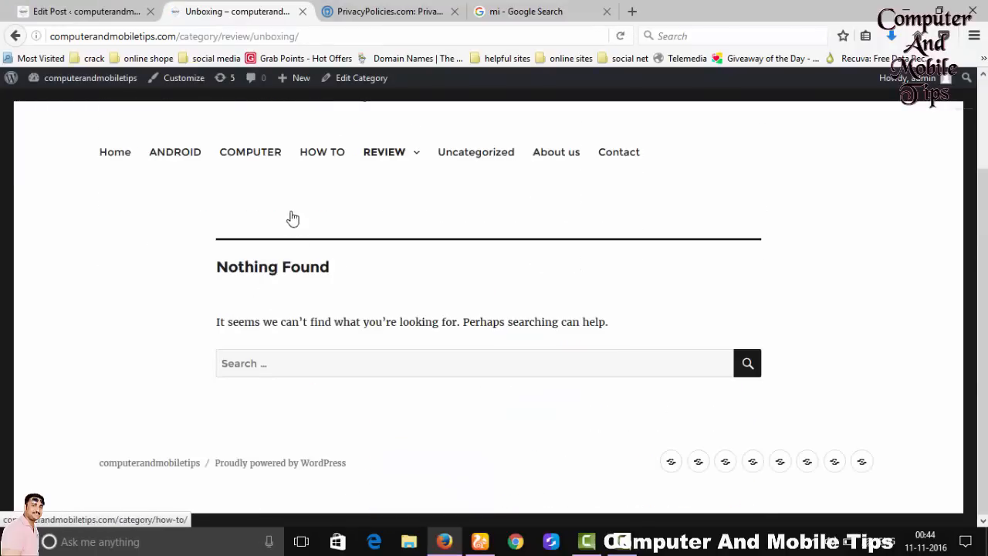
left_click(177, 158)
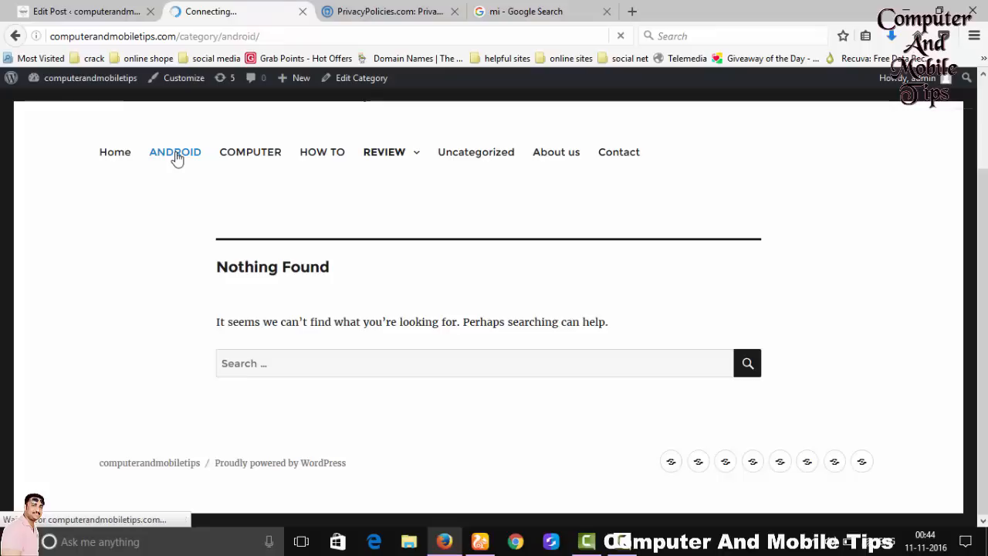
scroll(567, 397, "down", 5)
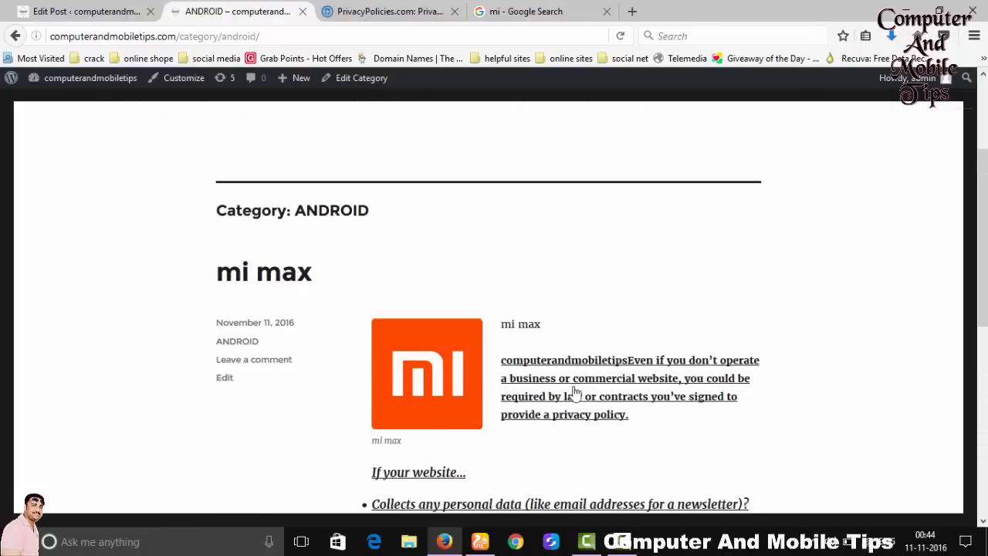